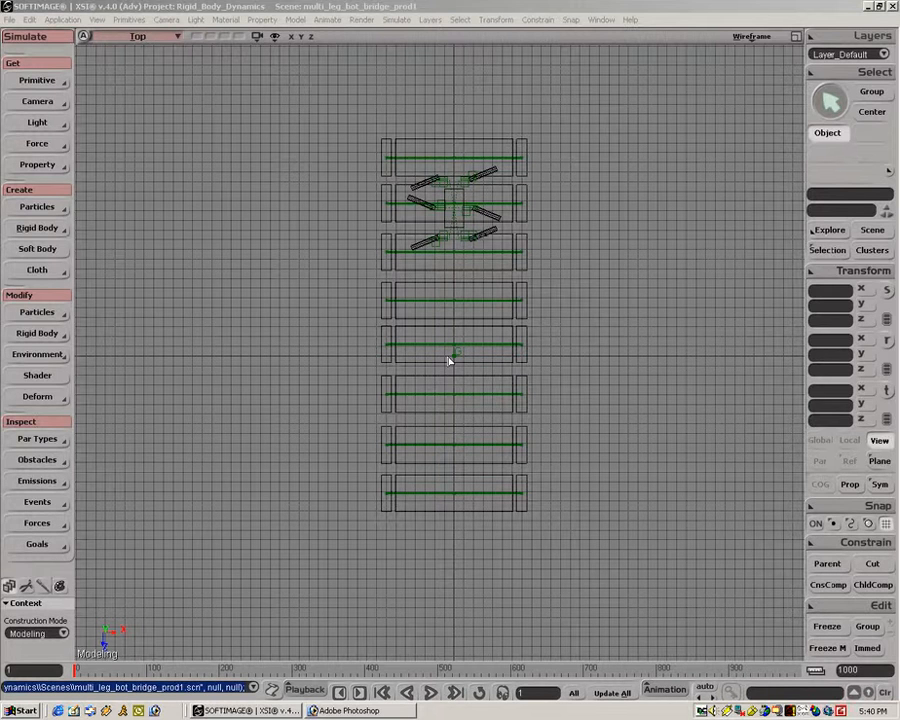
Step: Chain spring constraints between consecutive end blocks along the bridge's right side, starting from the topmost block, with the Multi Constraint Tool
left_click_drag(518, 136, 532, 177)
left_click(37, 228)
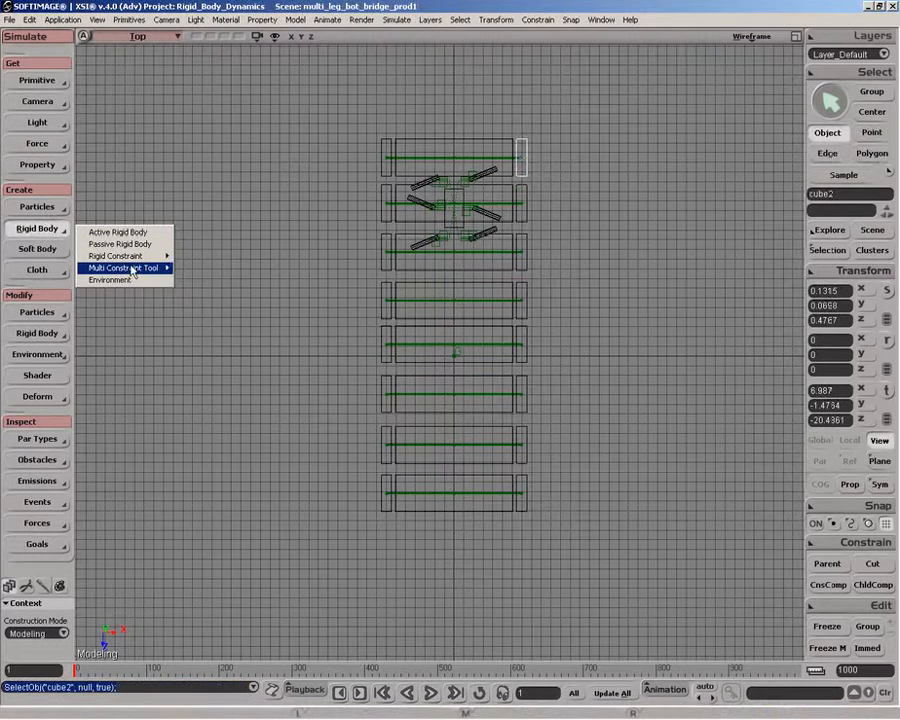
mouse_move(130, 268)
left_click(219, 298)
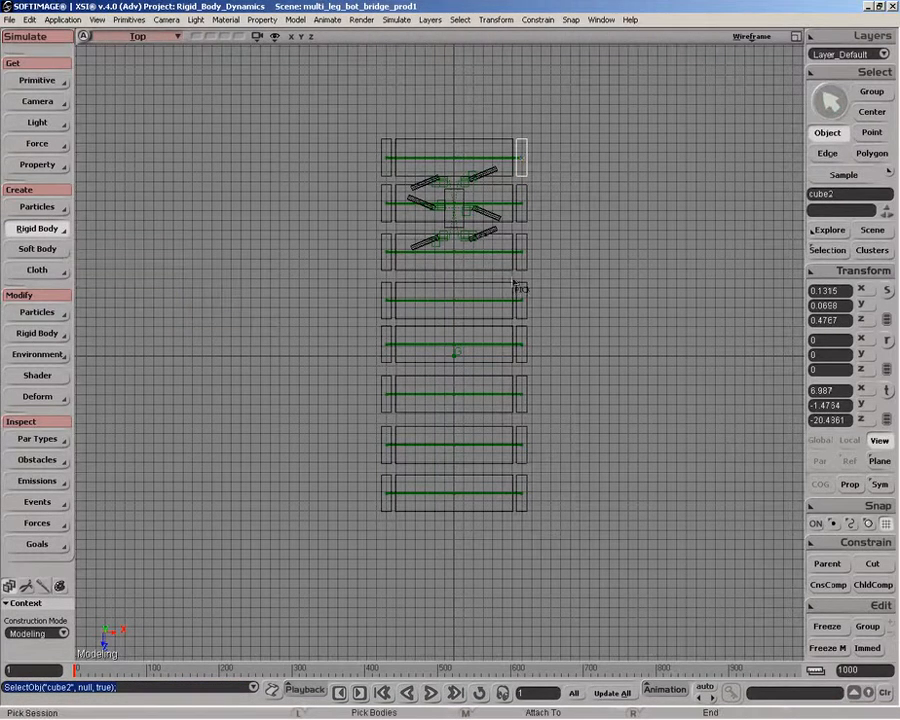
left_click(522, 222)
left_click(522, 300)
left_click(524, 342)
left_click(523, 390)
left_click(523, 436)
left_click(526, 484)
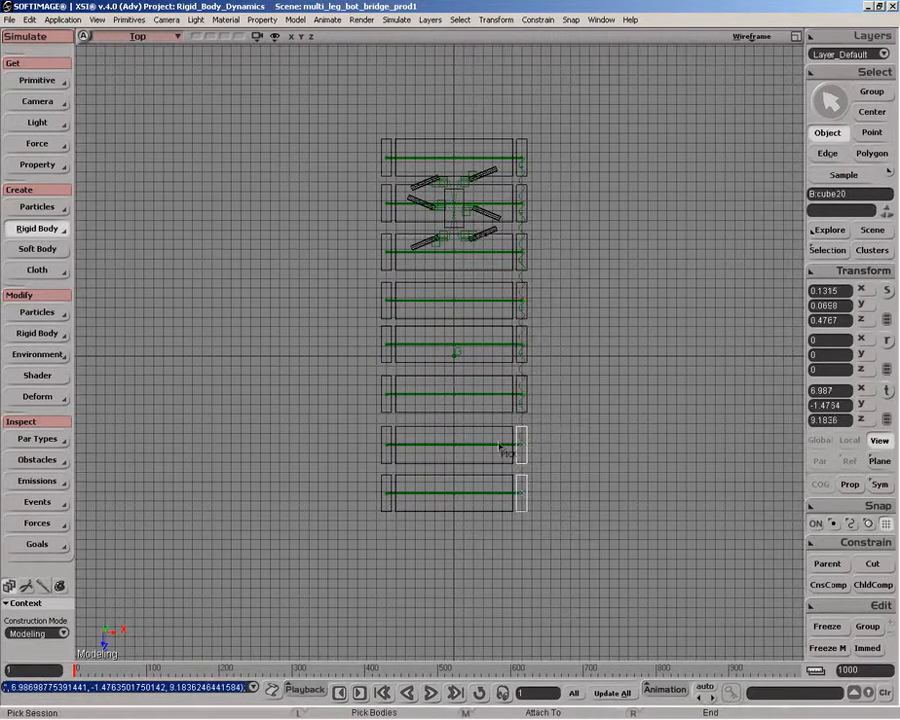
Step: Chain spring constraints between all eight end blocks along the bridge's left side and end the pick session
left_click(383, 174)
left_click(383, 203)
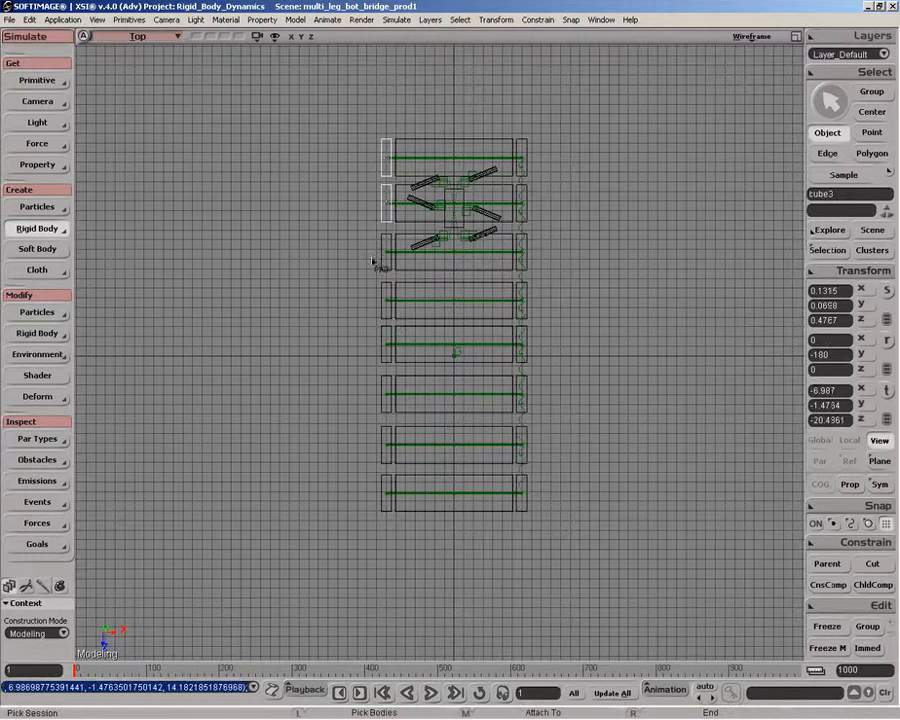
left_click(384, 250)
left_click(386, 296)
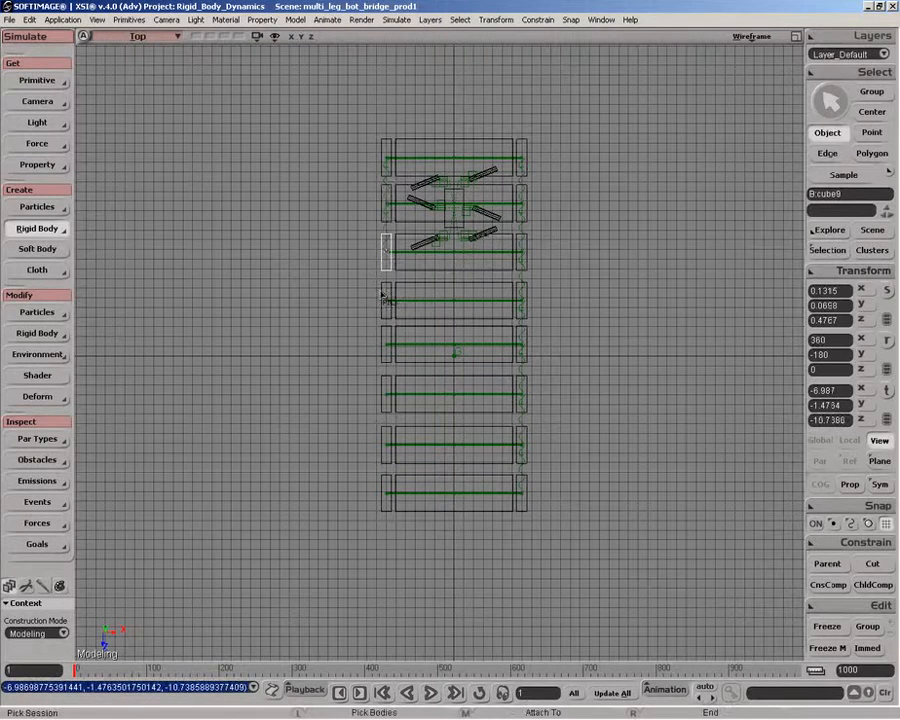
left_click(383, 342)
left_click(384, 393)
left_click(382, 443)
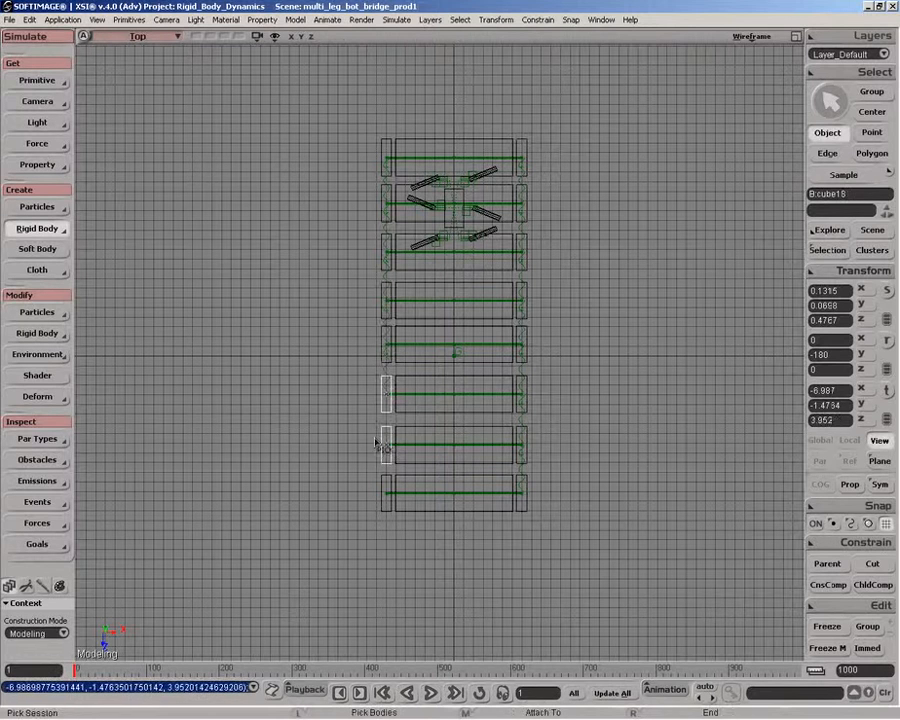
left_click(385, 492)
right_click(285, 440)
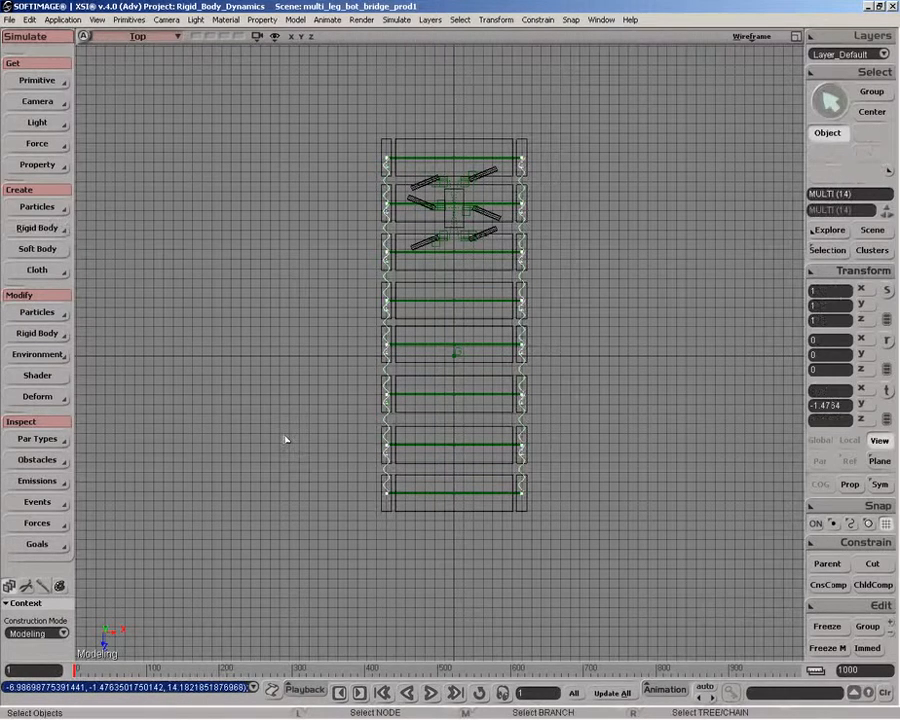
Step: Play the bridge simulation in an enlarged perspective view seen from the side, and return to frame 1
left_click(796, 37)
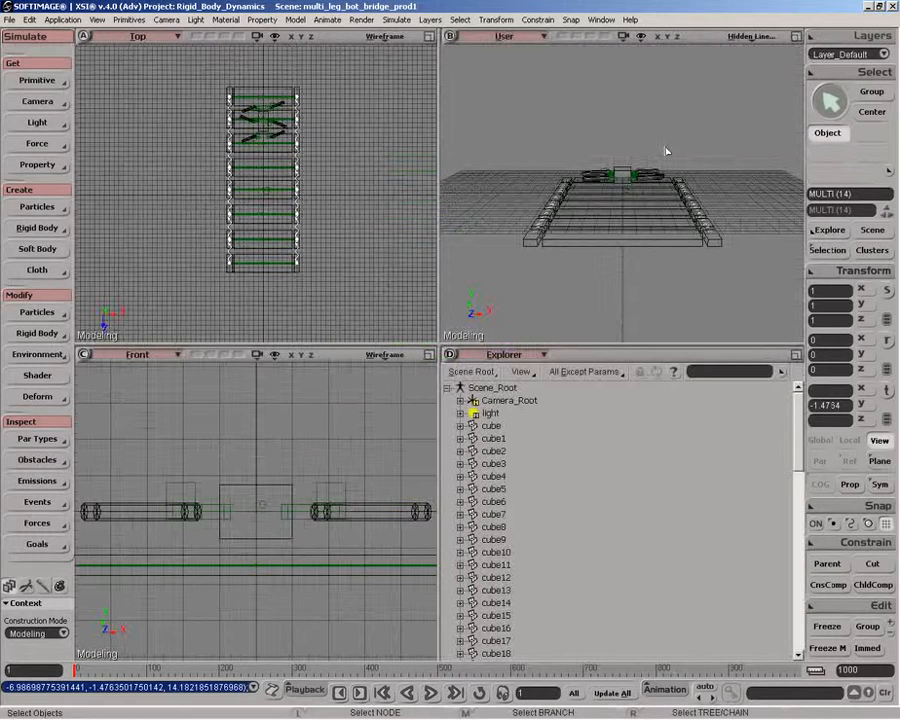
key("g")
key("p")
left_click_drag(668, 259, 734, 168)
key("z")
left_click_drag(677, 279, 675, 175)
left_click(796, 36)
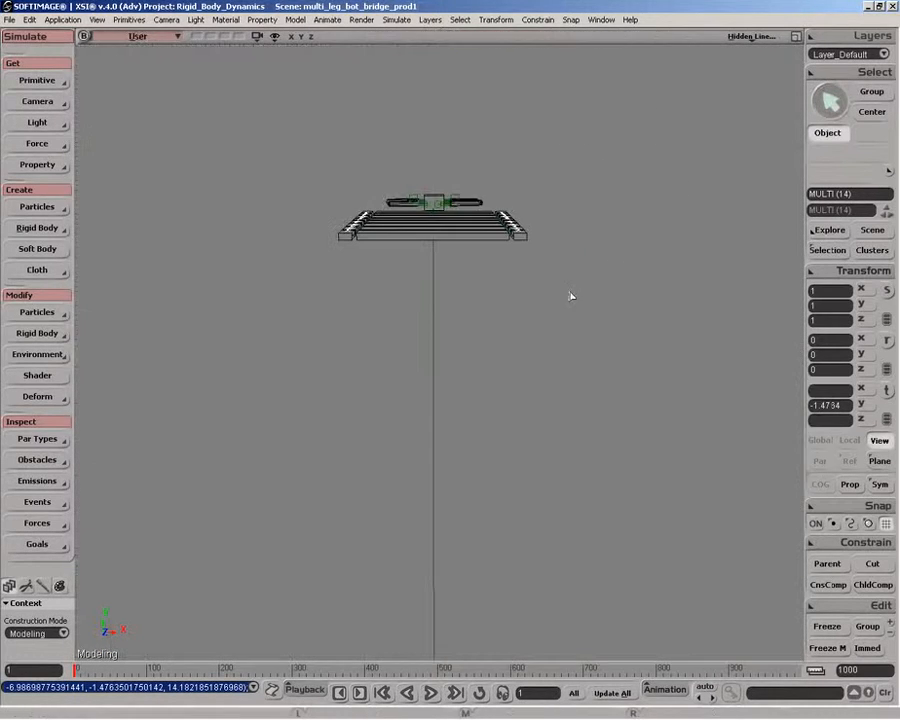
key("o")
left_click_drag(503, 283, 454, 298)
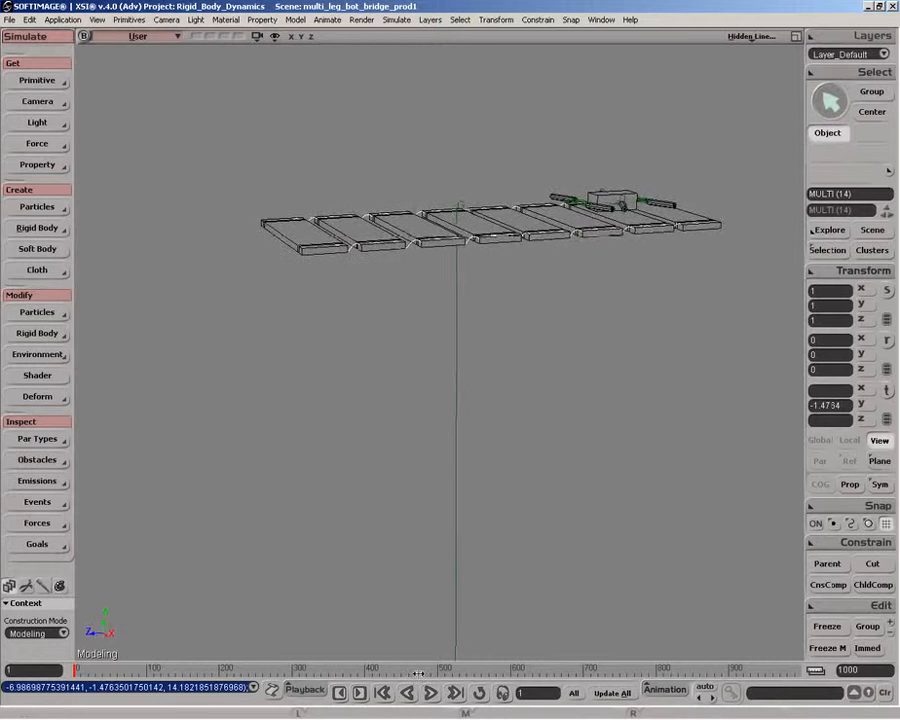
left_click(431, 693)
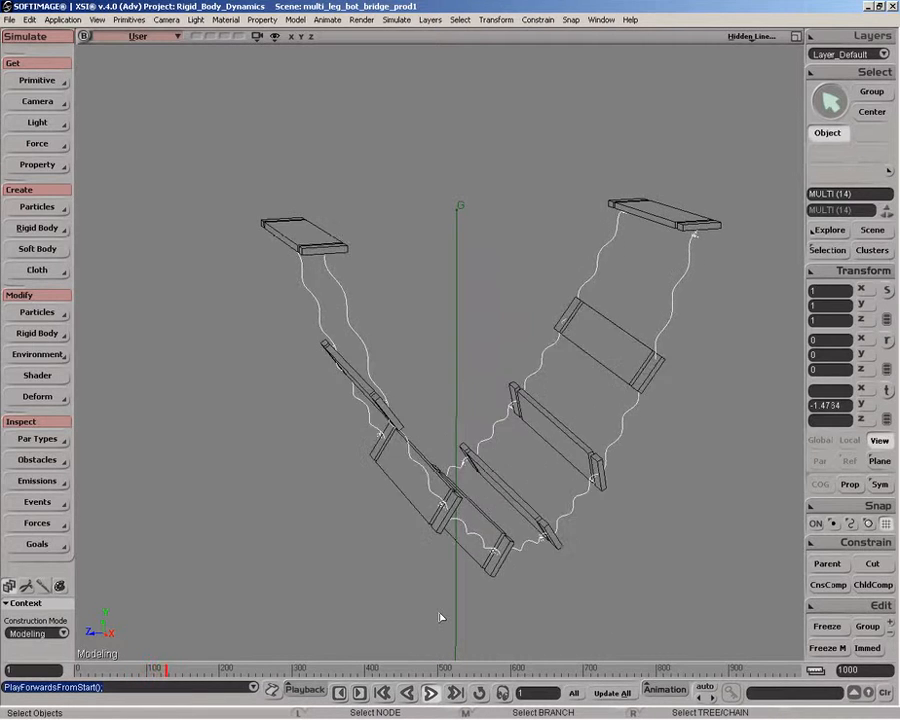
left_click_drag(116, 669, 52, 667)
Step: Set Spring (Kp) to 1000 for all the selected spring constraints and close their property editor
key("alt+z")
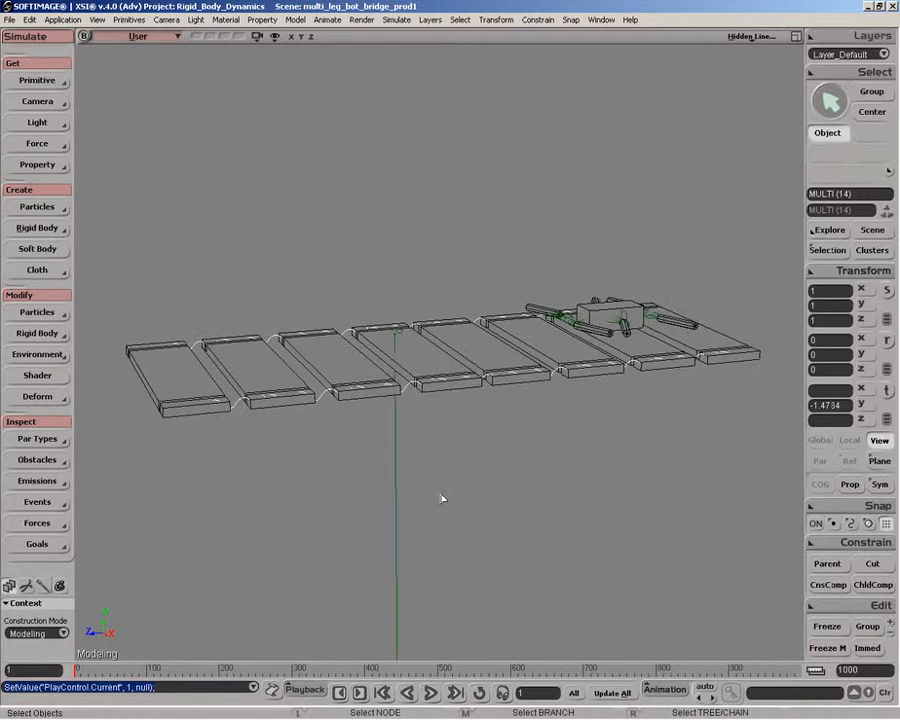
key("Return")
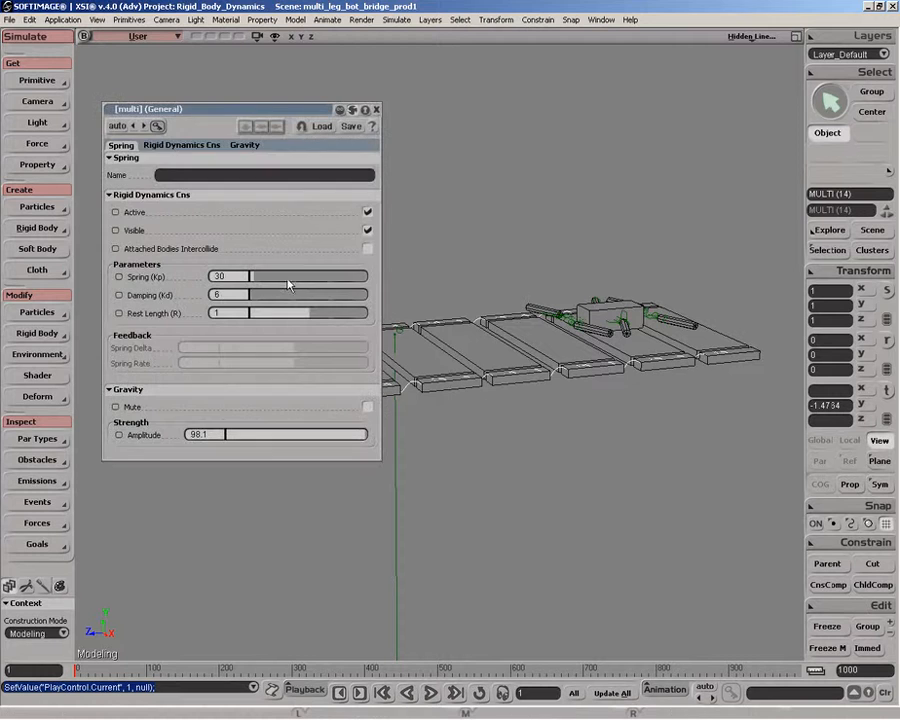
left_click_drag(254, 109, 260, 301)
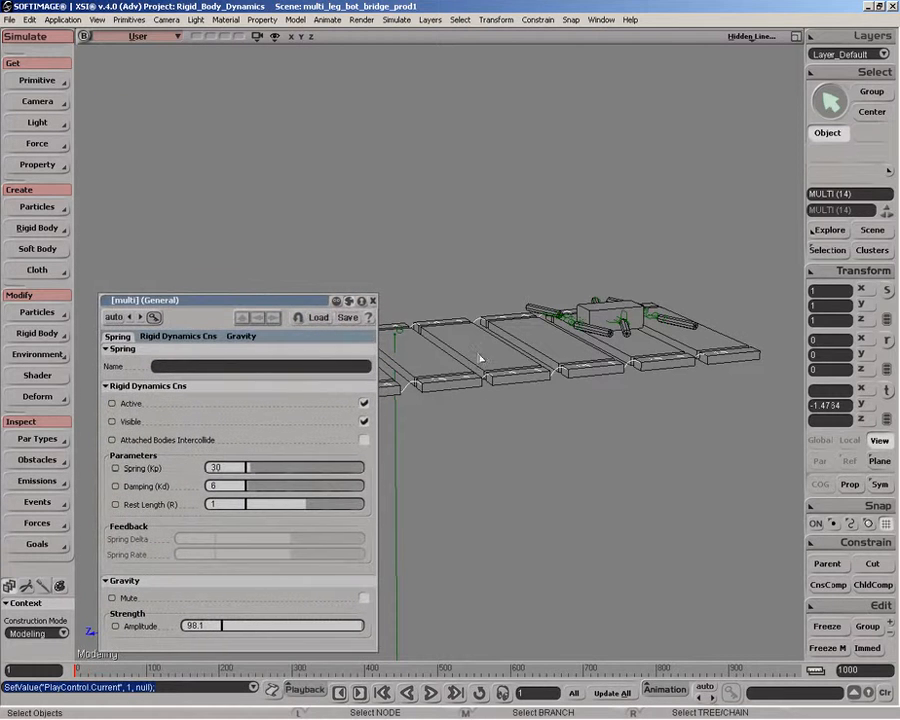
key("z")
left_click_drag(511, 389, 540, 290)
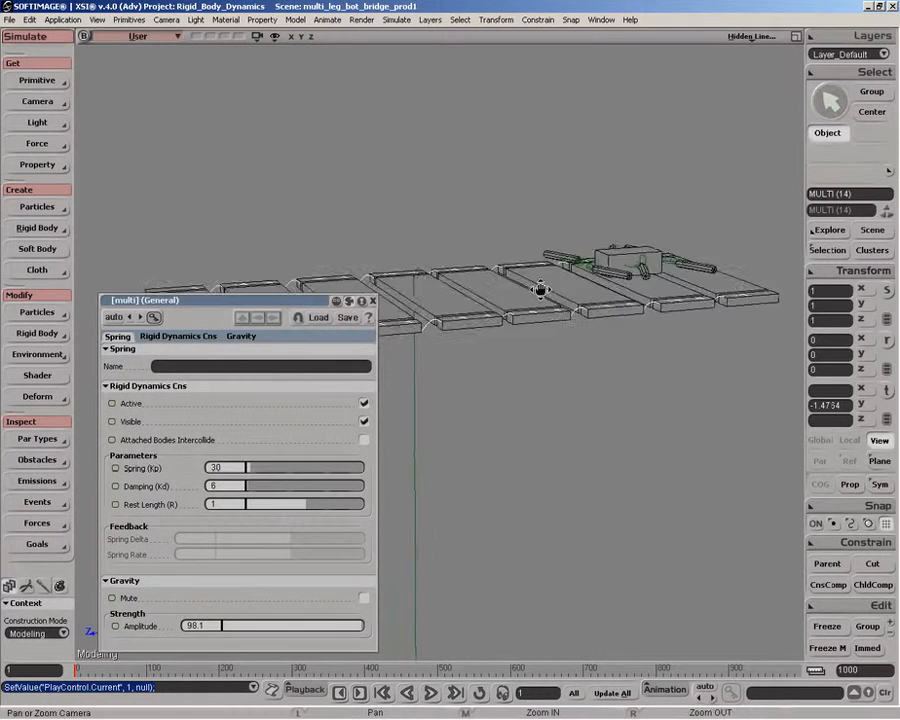
middle_click_drag(540, 290, 520, 290)
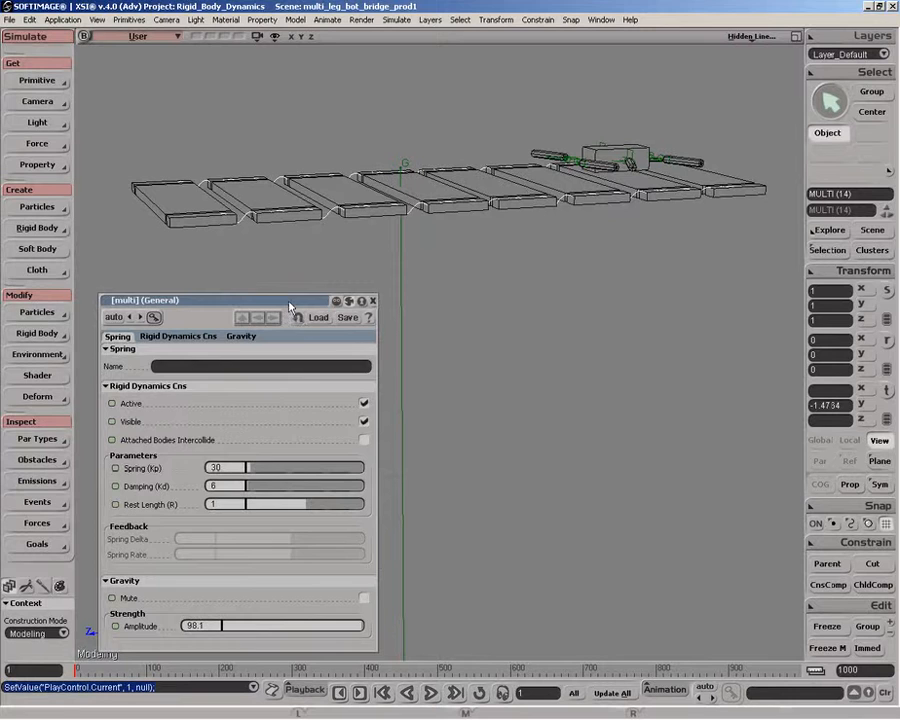
left_click_drag(290, 306, 286, 281)
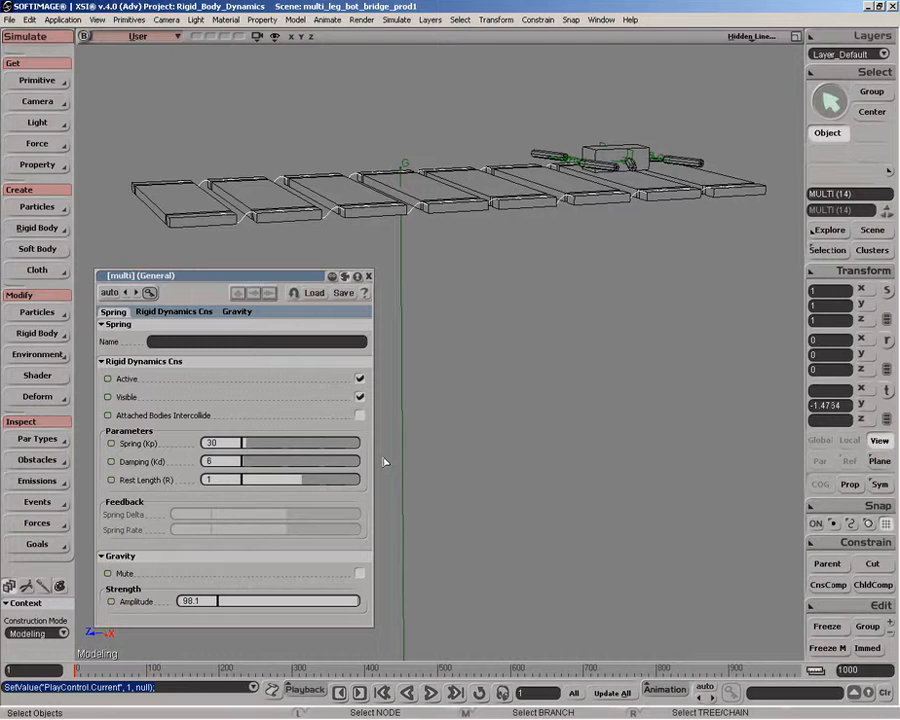
key("alt+Tab")
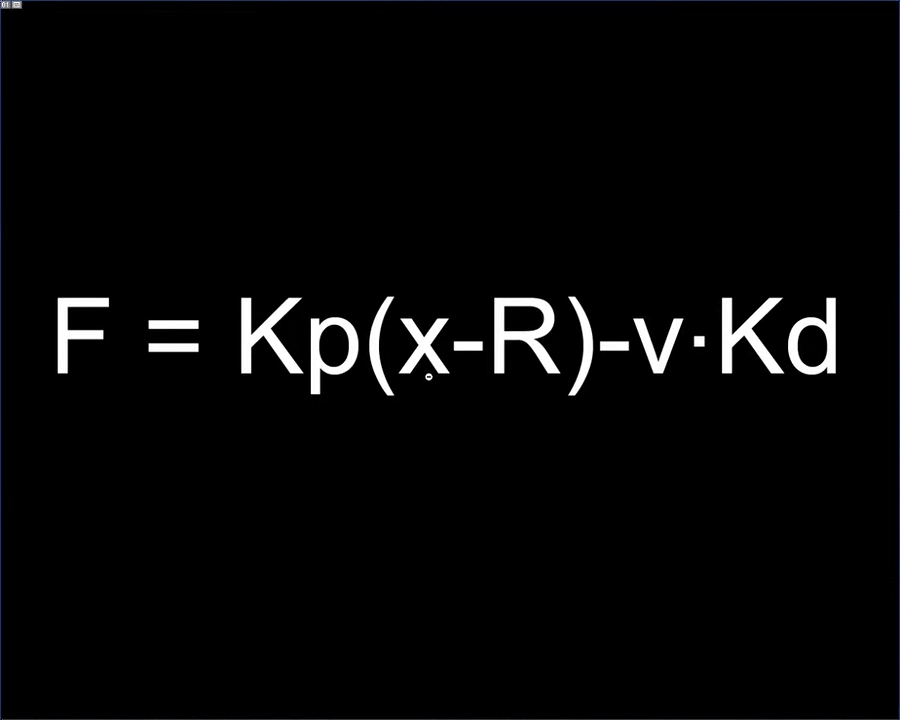
key("alt+Tab")
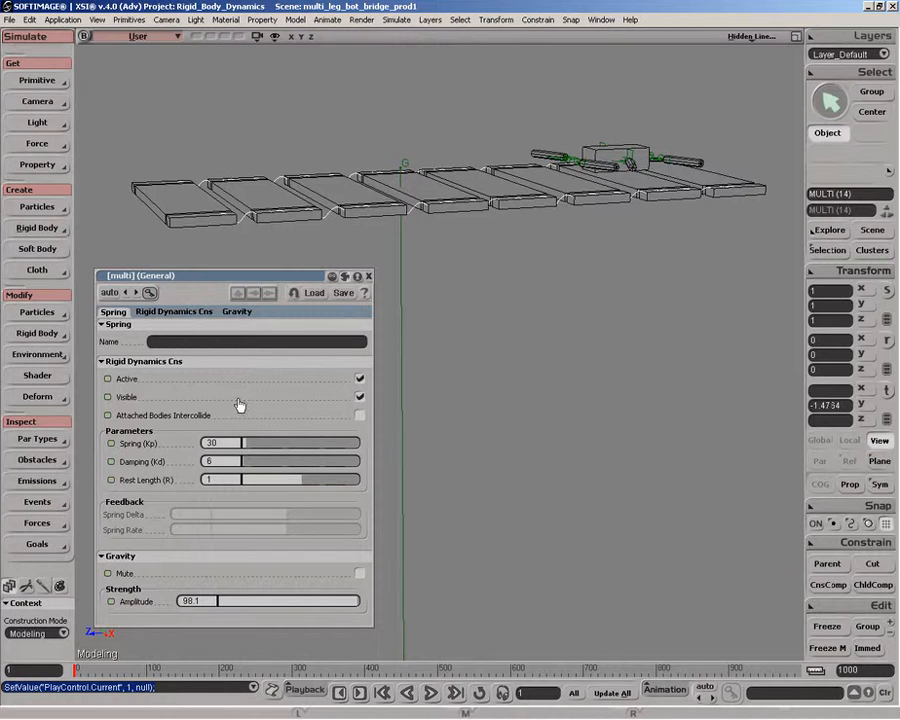
left_click_drag(255, 450, 387, 450)
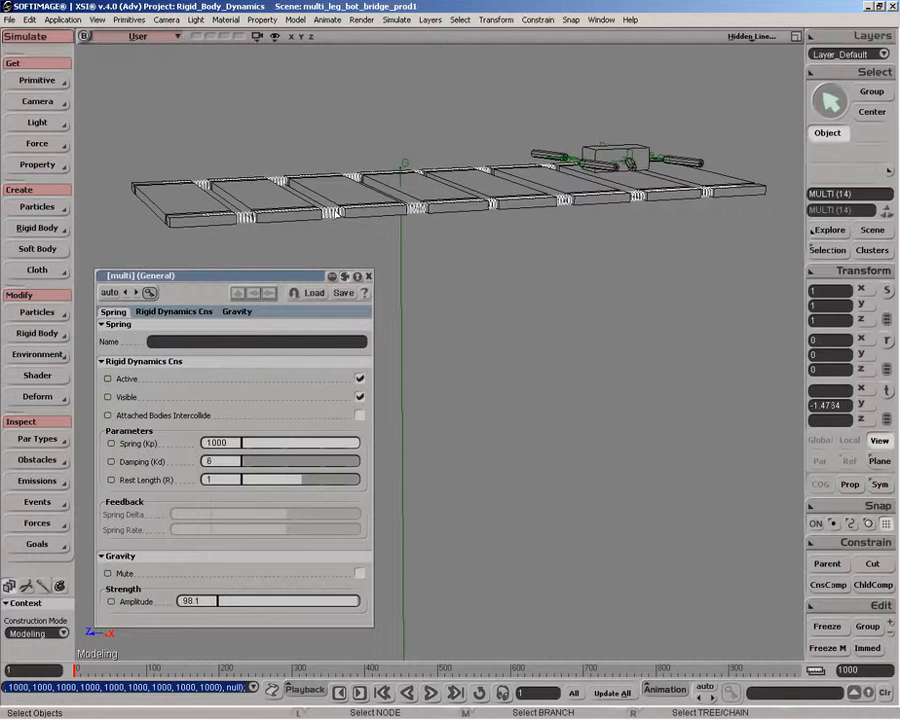
left_click(368, 276)
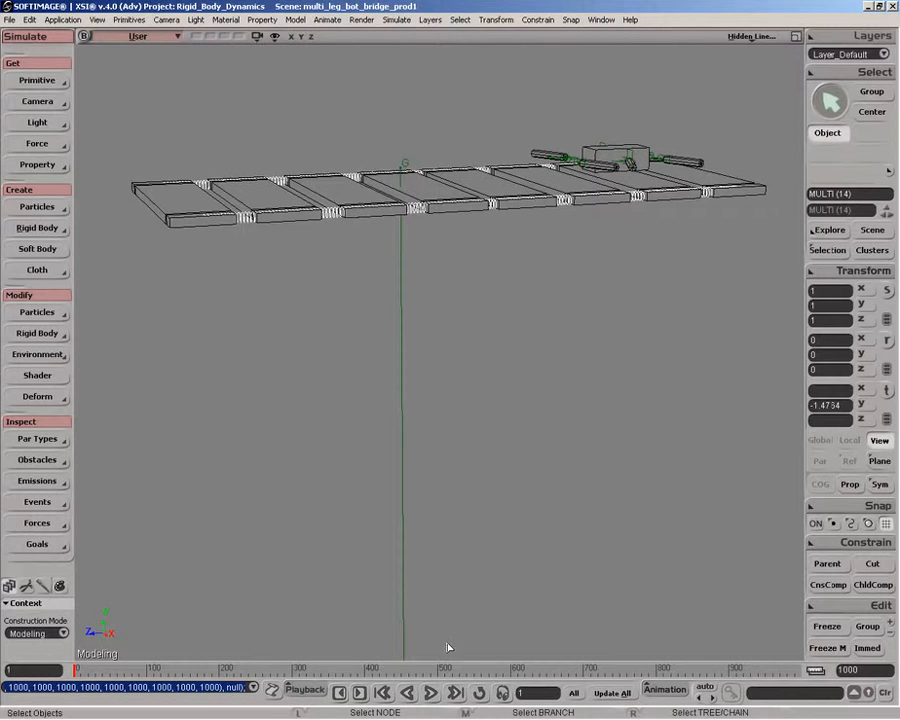
Step: Play the simulation with the stiffened springs from the side, stop it and return to frame 1
left_click(431, 692)
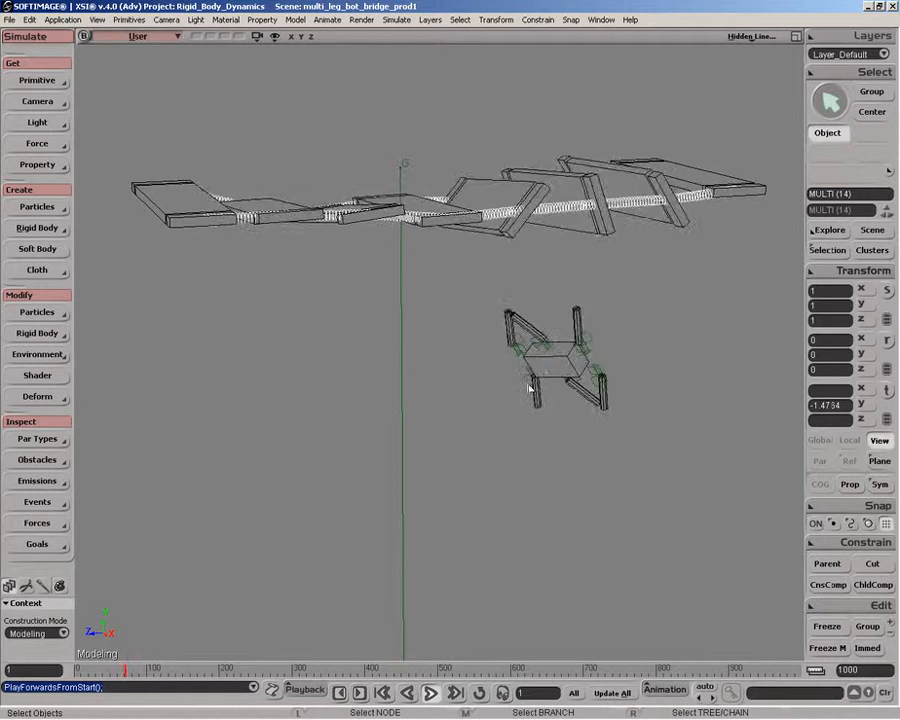
left_click(428, 695)
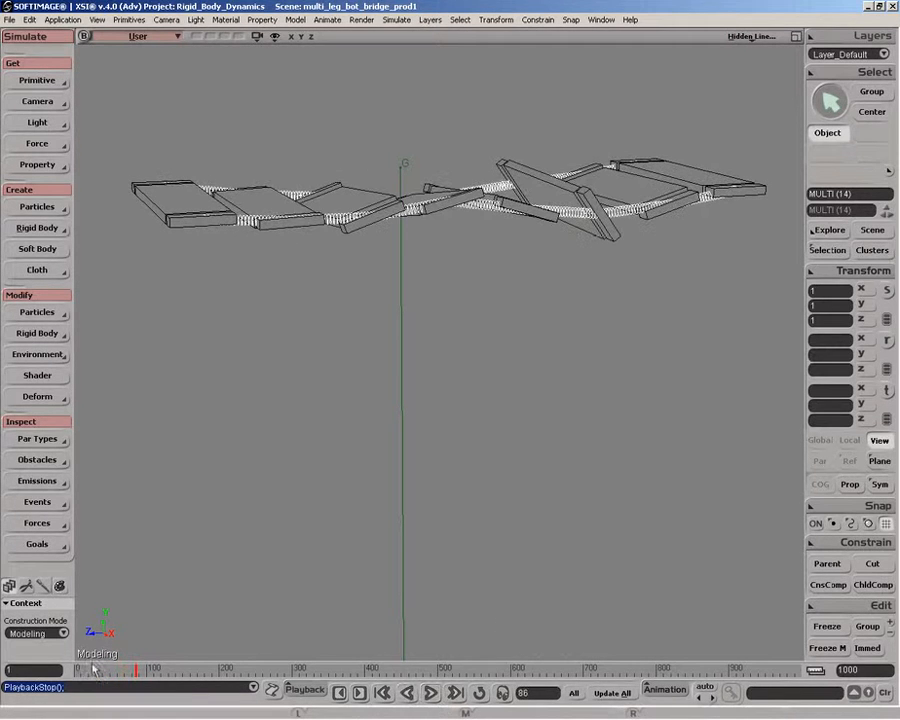
left_click_drag(78, 666, 65, 667)
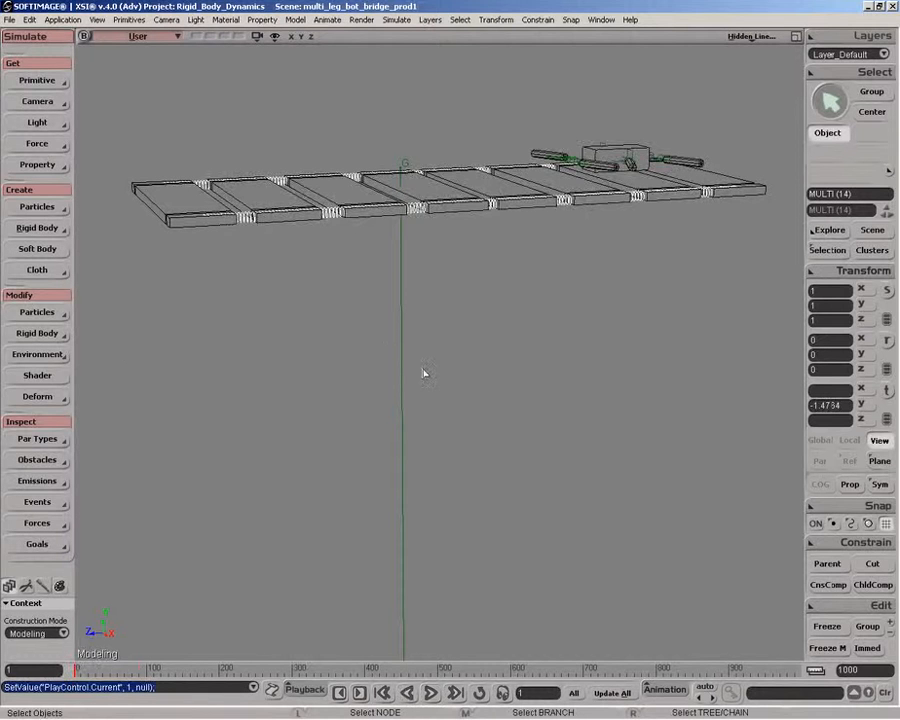
Step: Replay the simulation with the whole bridge framed from a higher angle, and return to frame 1
key("f")
key("o")
left_click_drag(476, 403, 497, 403)
left_click(430, 692)
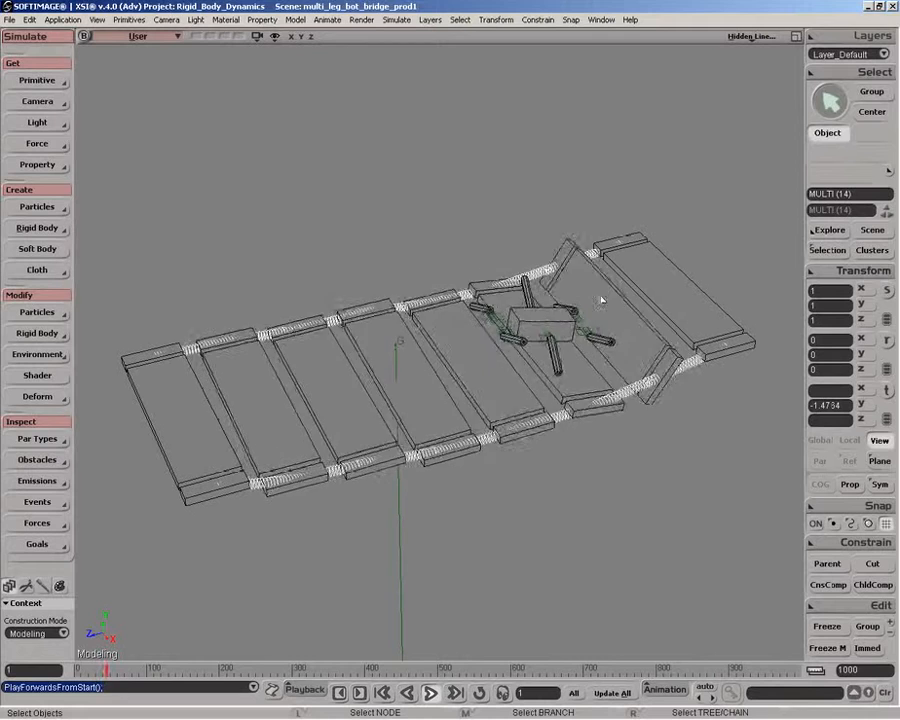
left_click(431, 693)
left_click_drag(127, 669, 75, 668)
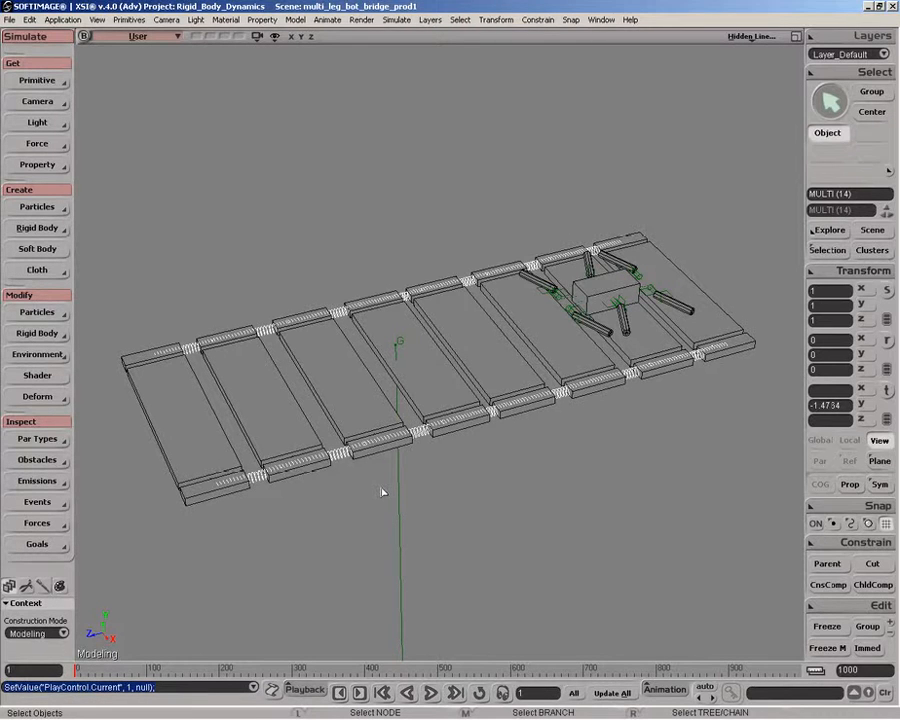
Step: Link the six planks between the bridge's two end planks with a chain of rigid constraints using the Multi Constraint Tool, and end the pick session
key("o")
left_click_drag(516, 438, 464, 436)
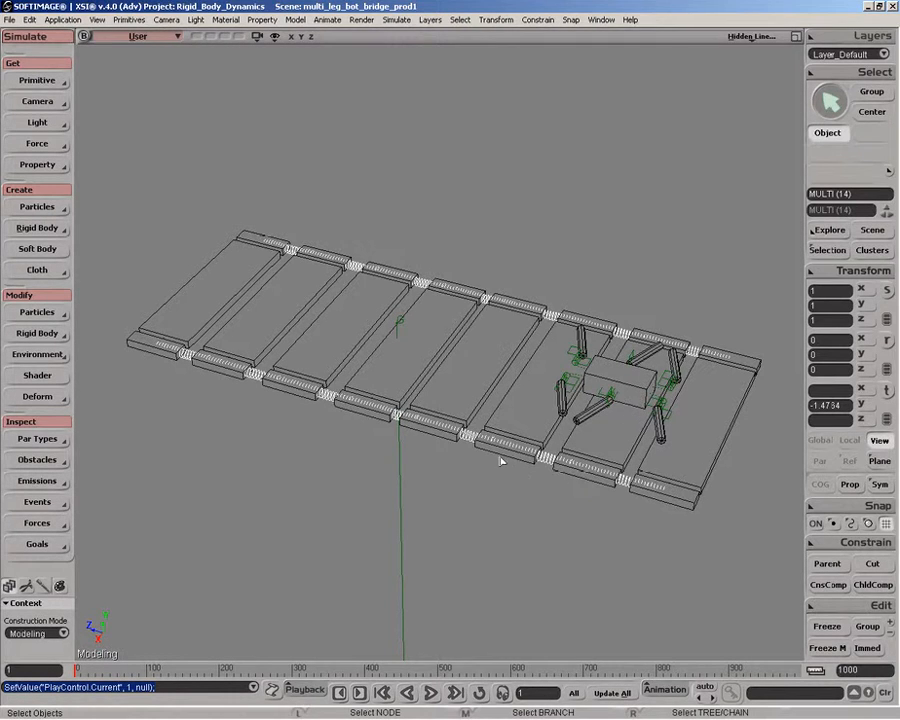
key("o")
left_click_drag(426, 446, 500, 460)
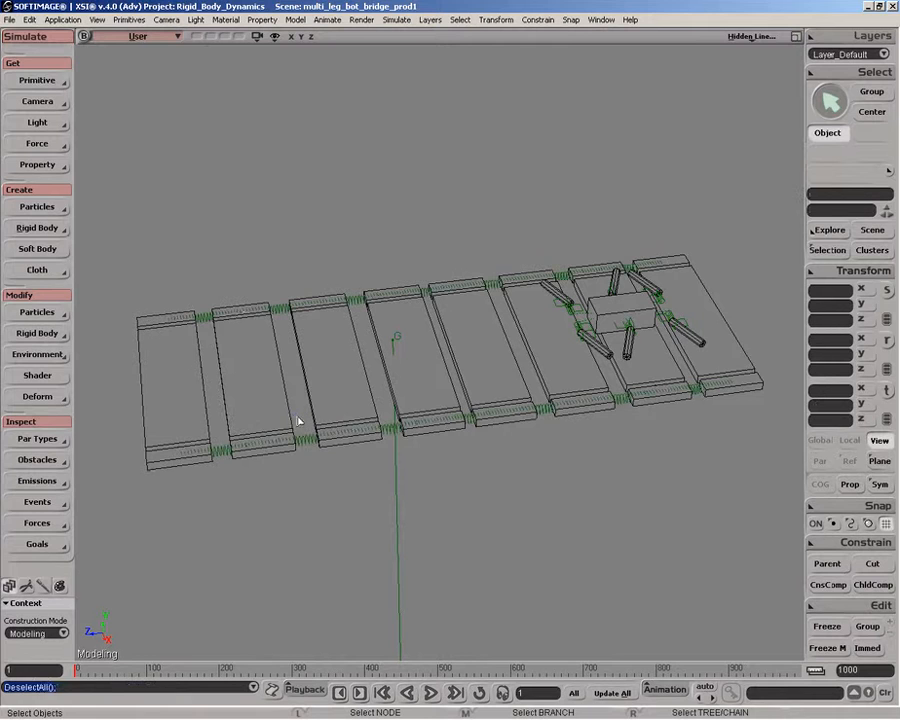
left_click(250, 390)
left_click(37, 228)
mouse_move(150, 268)
left_click(228, 279)
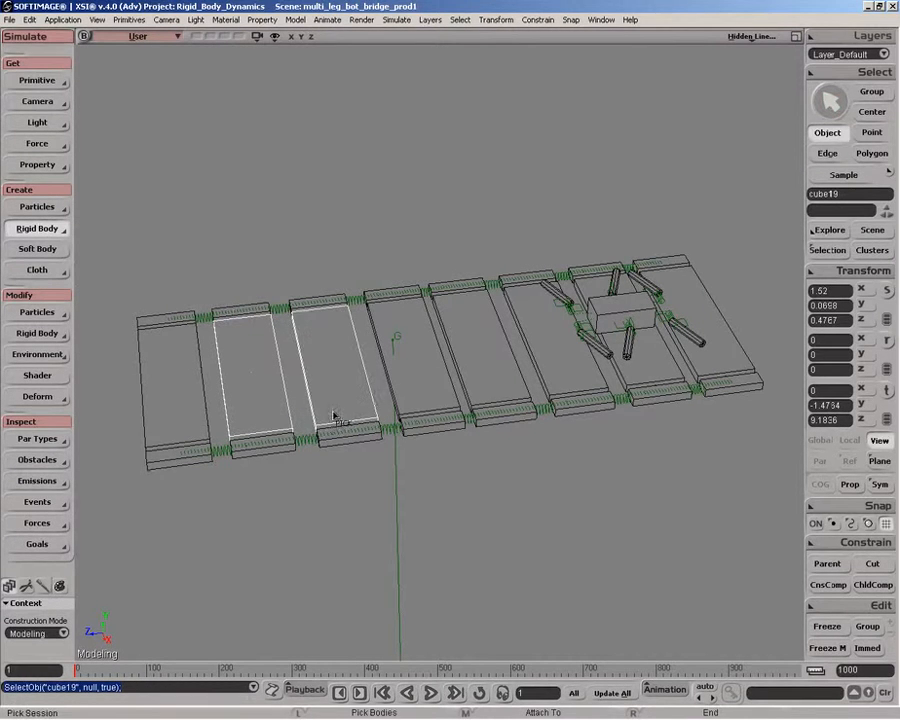
left_click(380, 395)
left_click(398, 390)
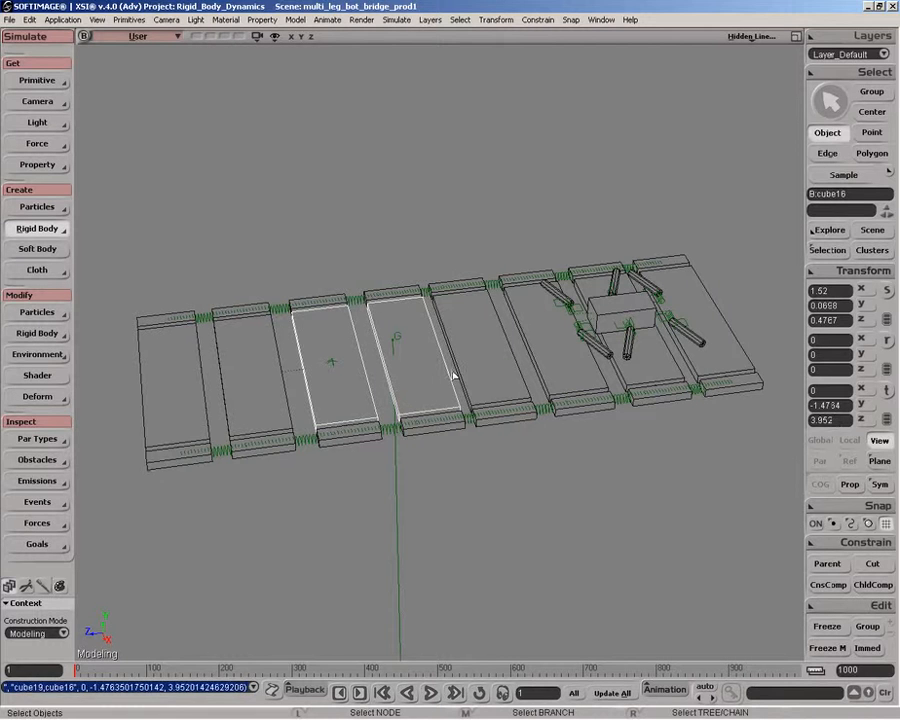
left_click(490, 380)
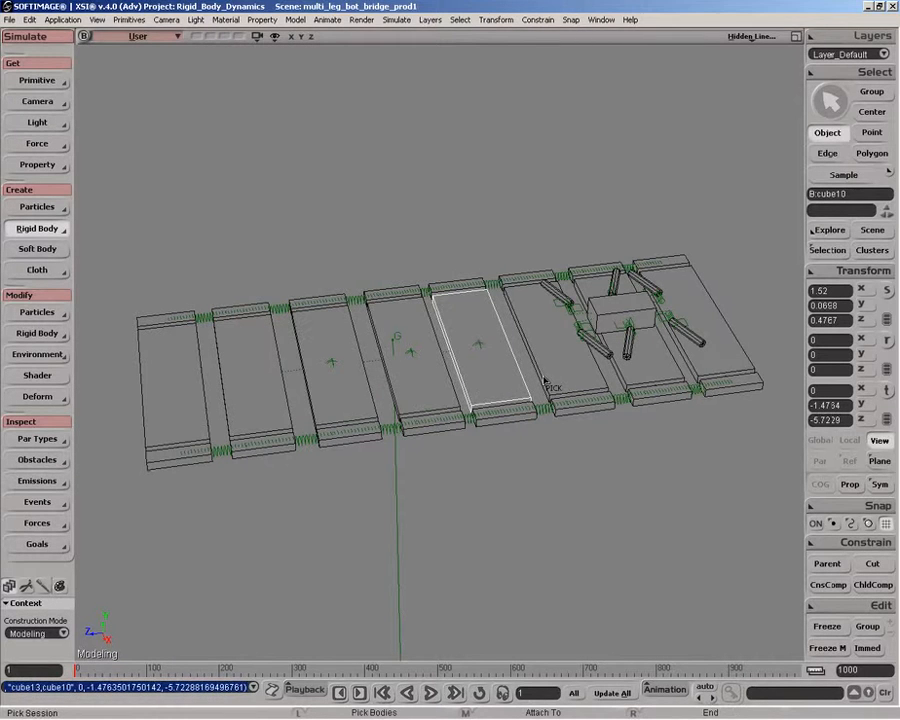
left_click(622, 383)
left_click(626, 383)
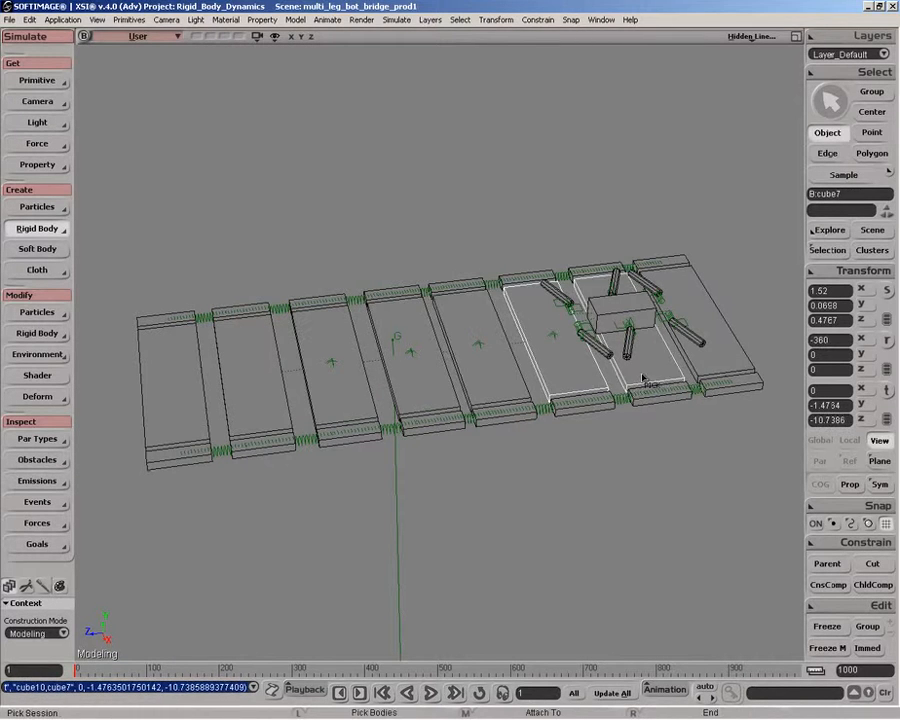
right_click(636, 519)
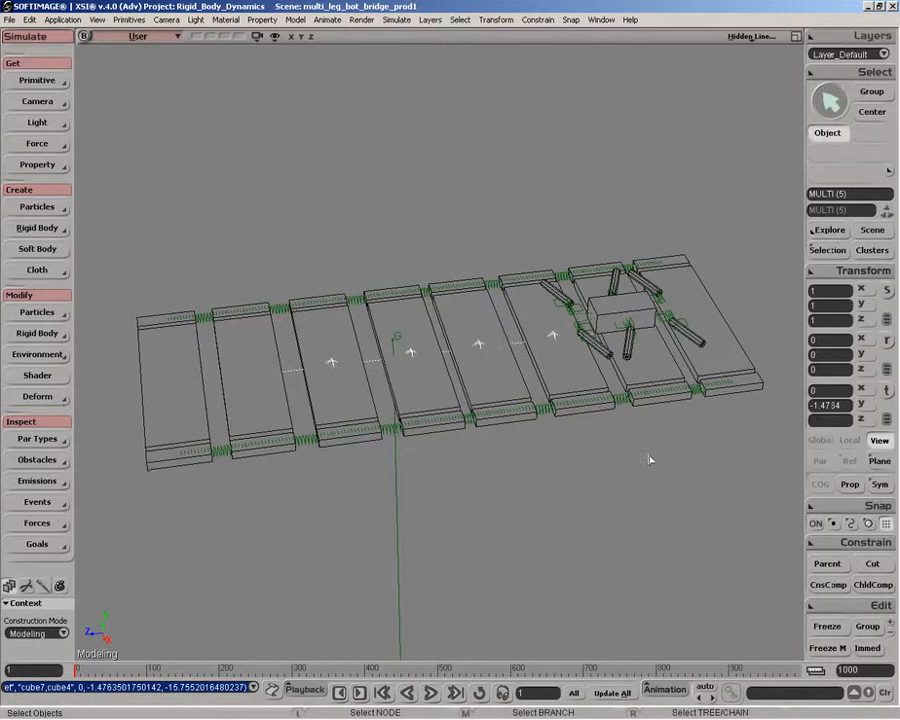
Step: Show the Top view at full size to inspect the plank constraints along the bridge's centre line
key("F12")
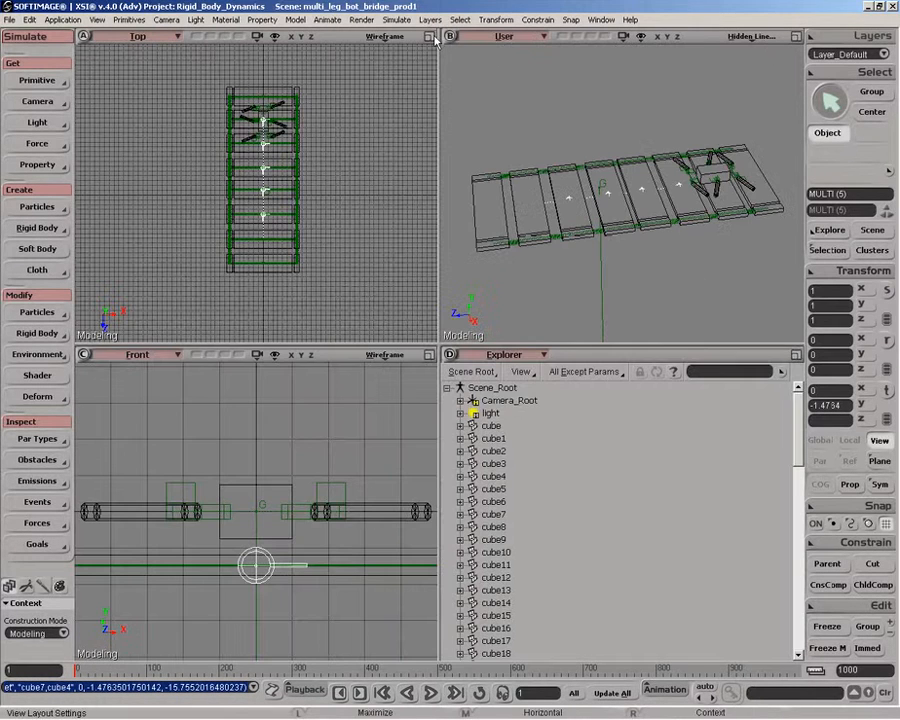
key("F12")
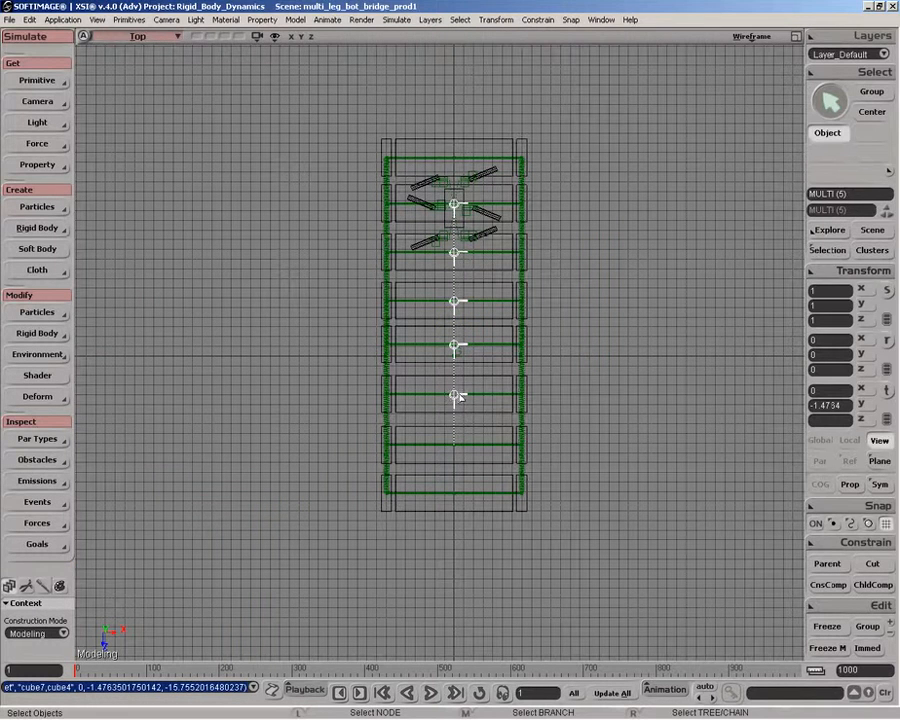
Step: Move the five plank-to-plank constraints along the bridge into the gaps between the planks and set their initial state
key("v")
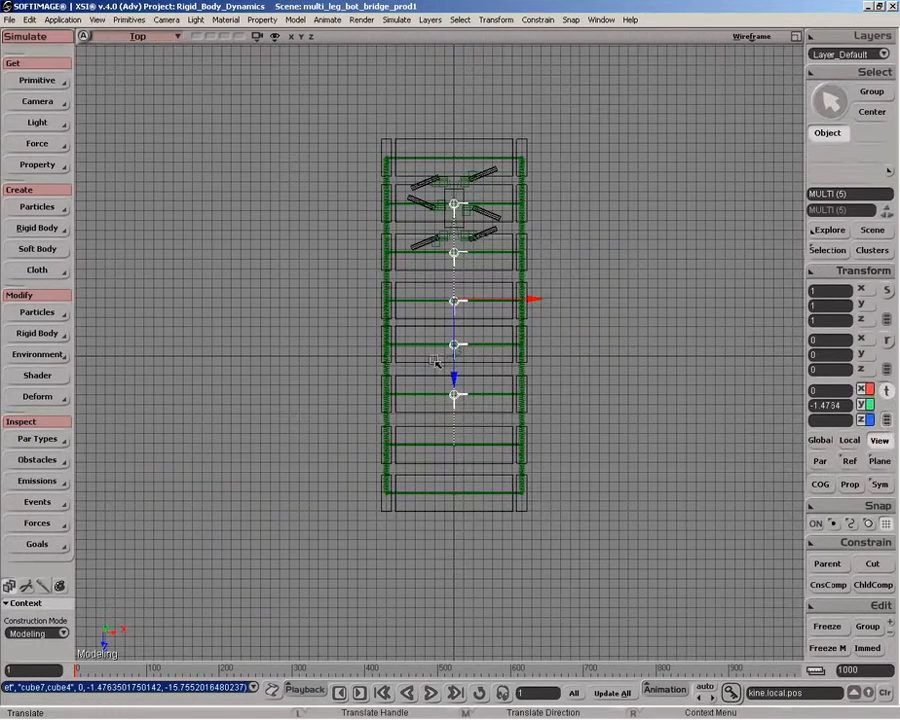
mouse_move(458, 342)
left_mouse_down()
mouse_move(459, 371)
mouse_move(456, 361)
left_mouse_up()
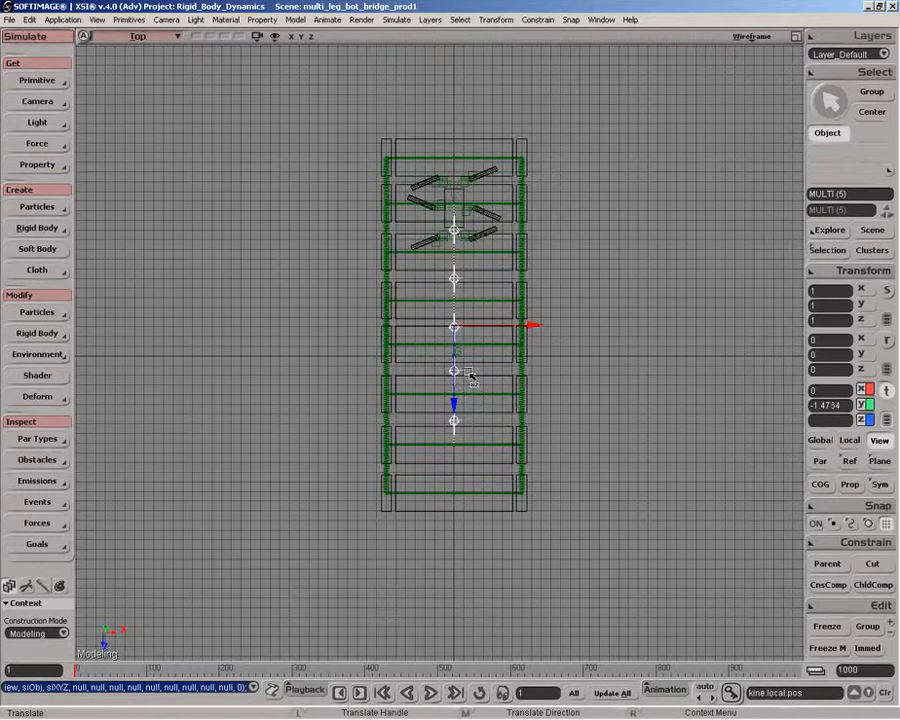
left_click(37, 333)
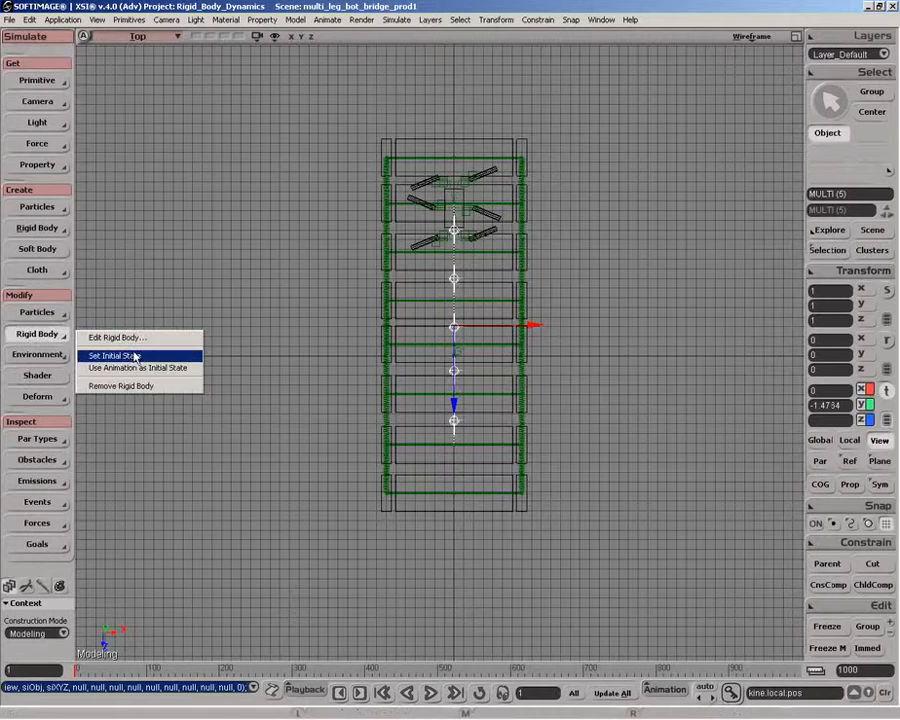
left_click(134, 353)
Step: Play the simulation with the repositioned constraints in the full-size User view and stop it
left_click(795, 36)
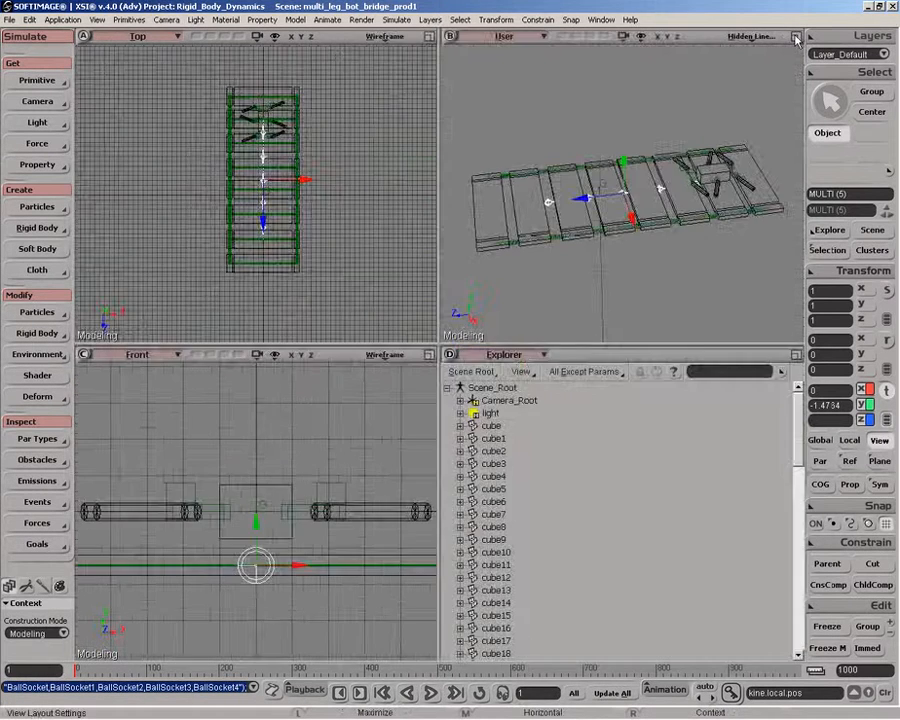
left_click(795, 36)
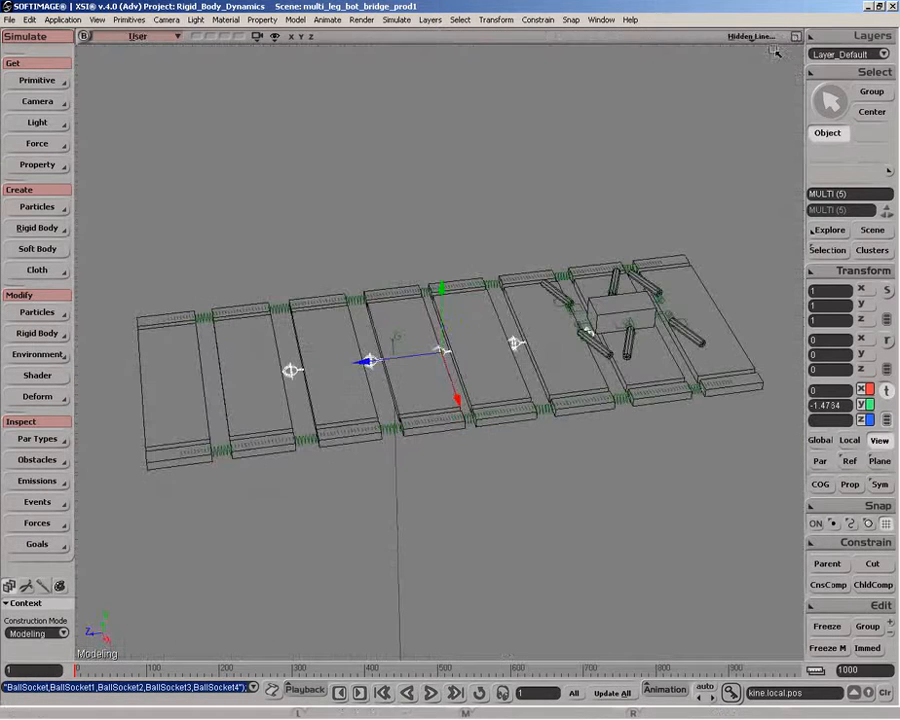
left_click(430, 692)
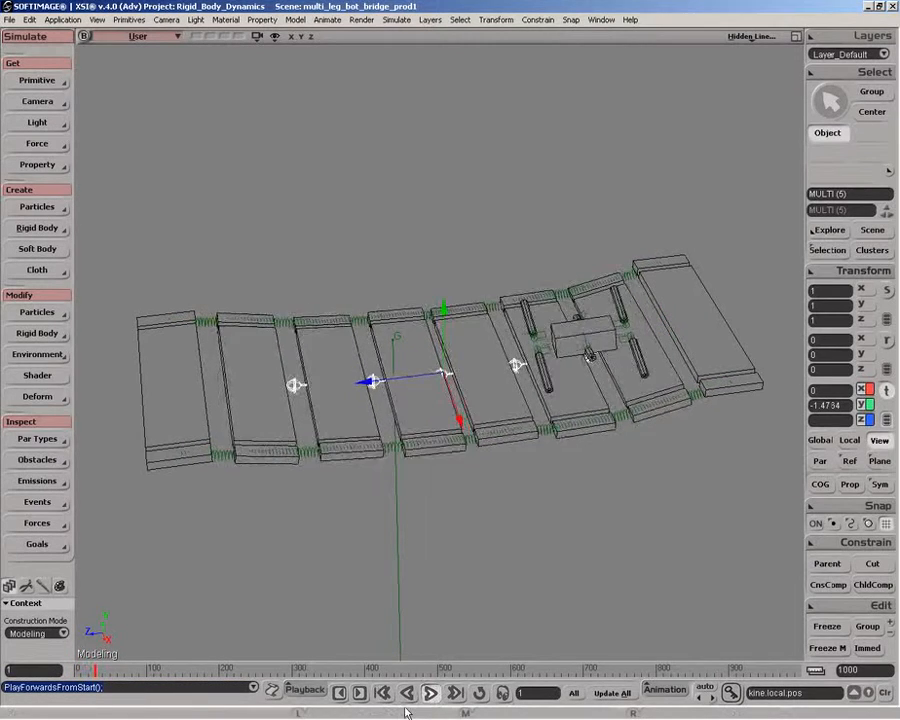
left_click(430, 692)
Step: Turn off Adaptive Collisions in the environment's Dynamics Operator, then play the simulation from the start and stop it
key("8")
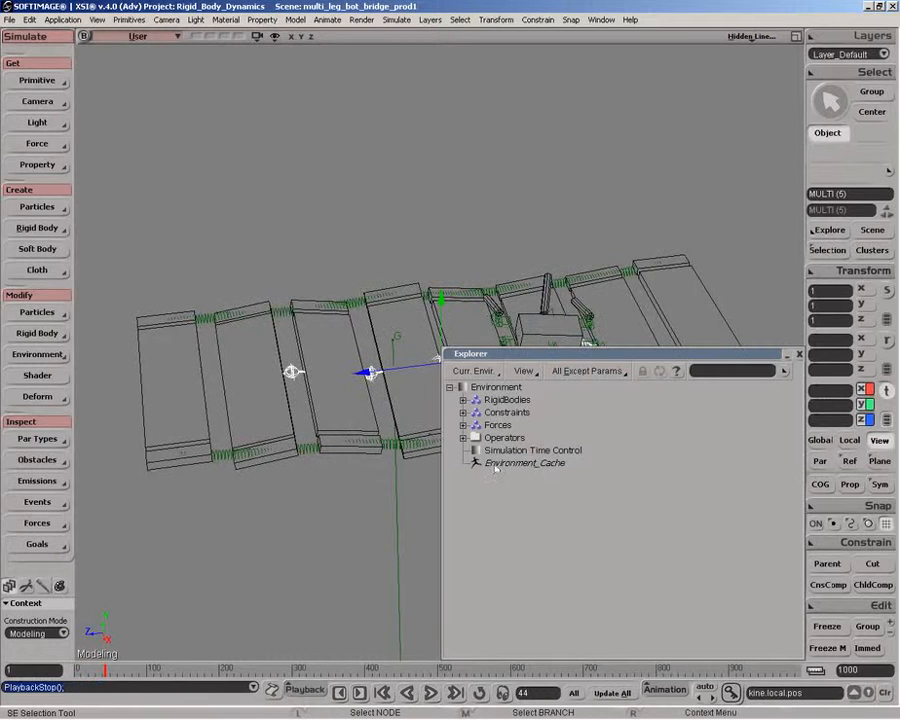
left_click(463, 438)
left_click(490, 454)
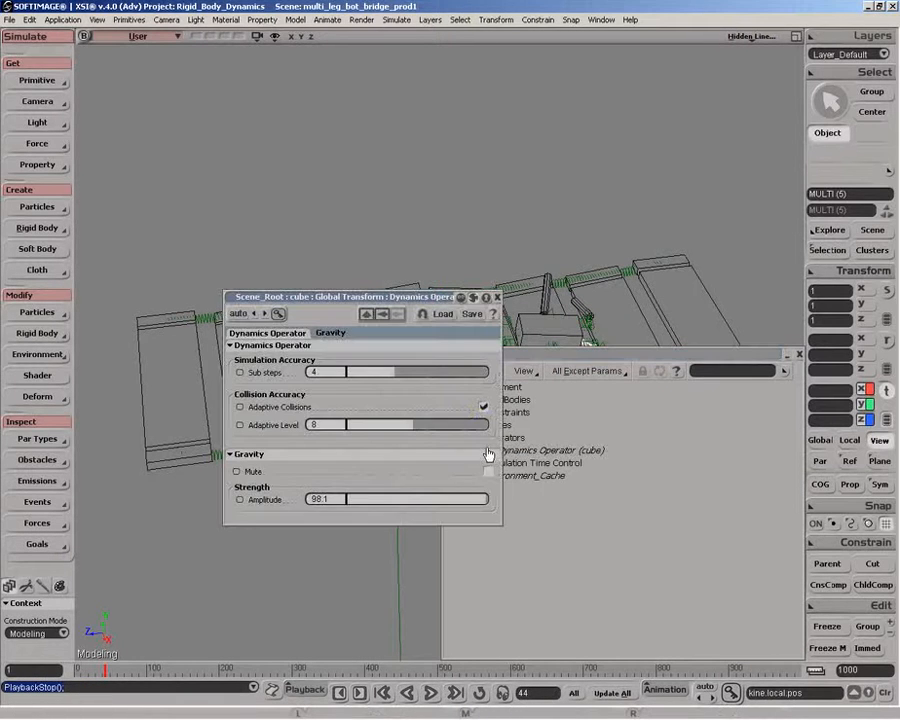
left_click(484, 406)
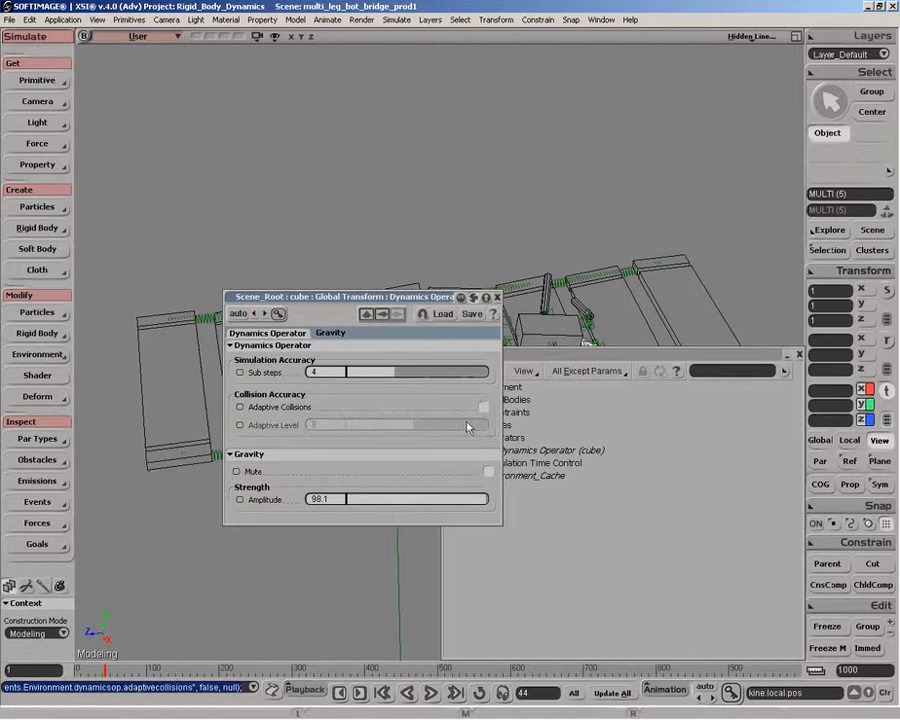
left_click(497, 298)
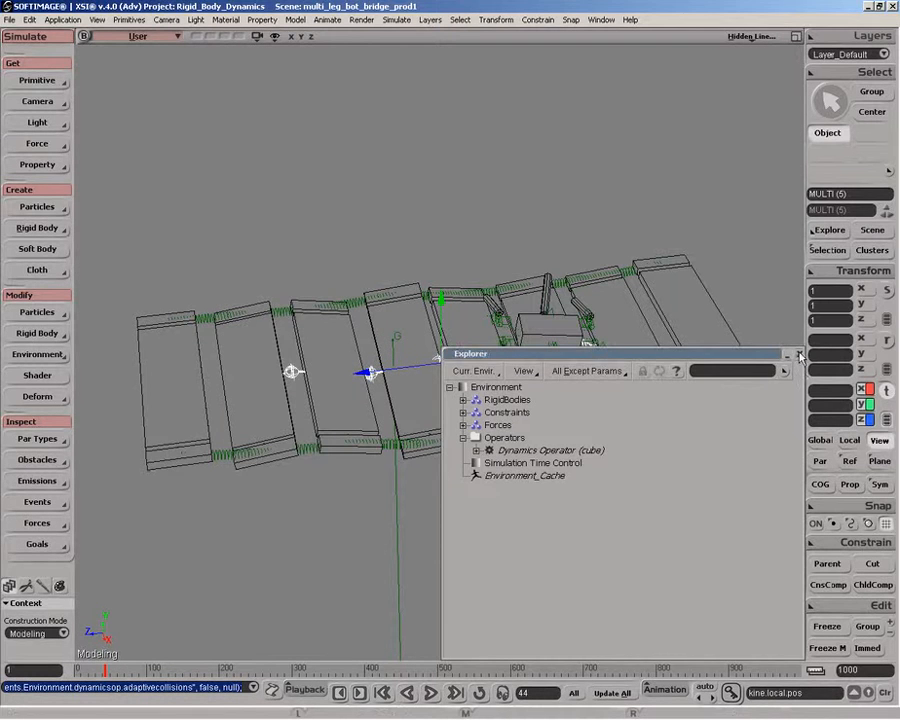
key("8")
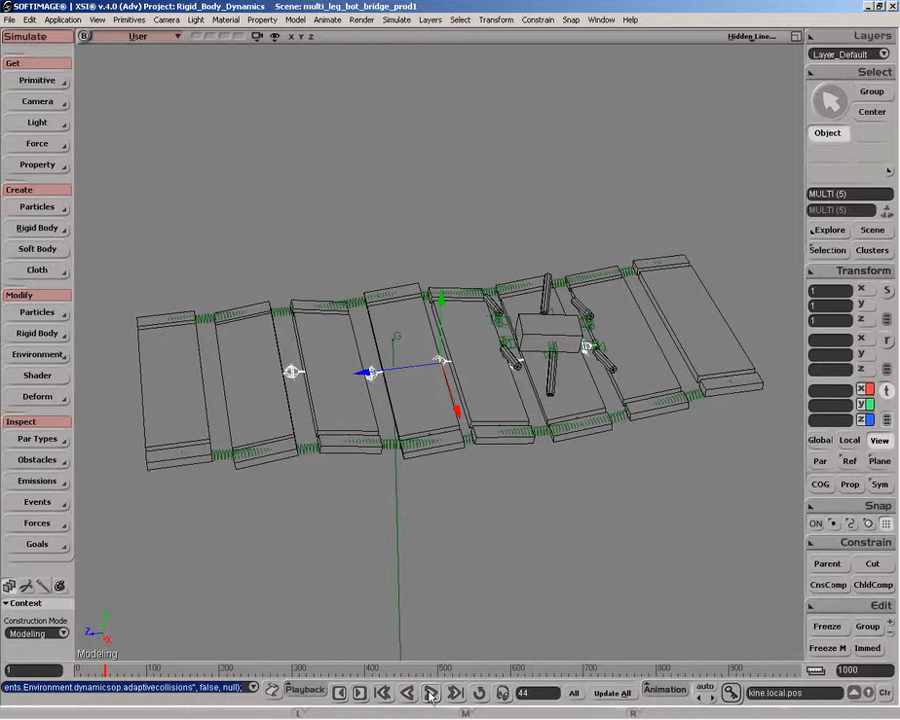
left_click(431, 694)
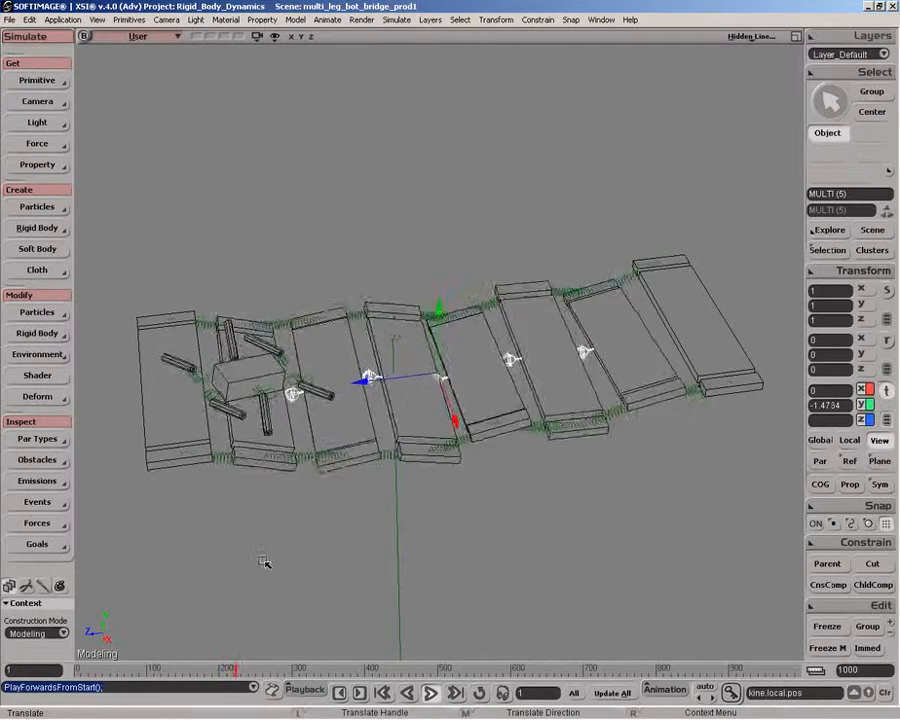
left_click(430, 693)
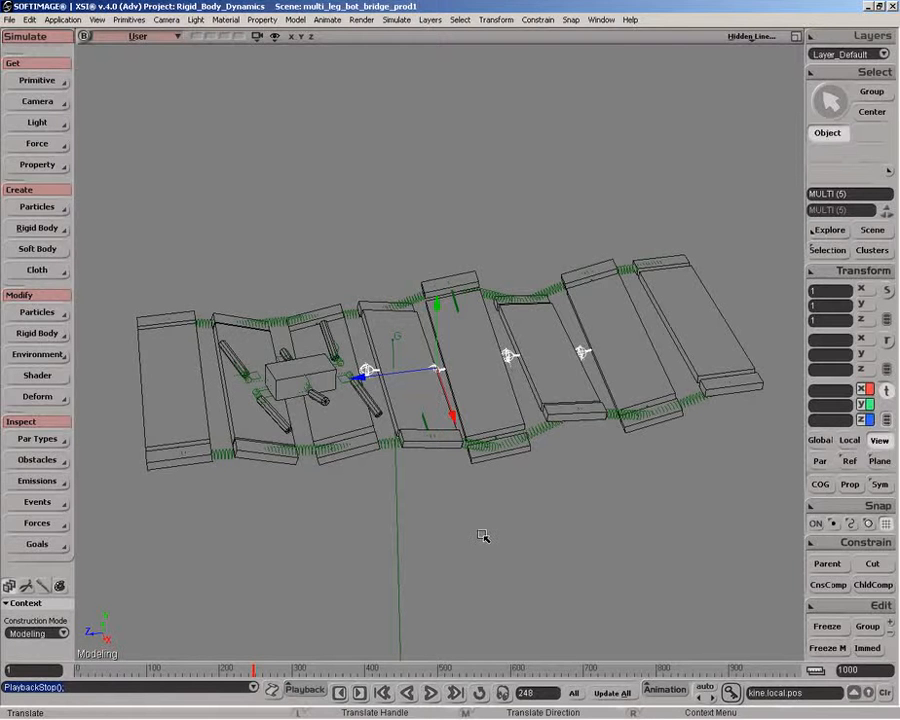
Step: Set Damping (Kd) to 20 for all the bridge springs, Spring to Spring13
left_click(796, 37)
scroll(560, 420, "down", 20)
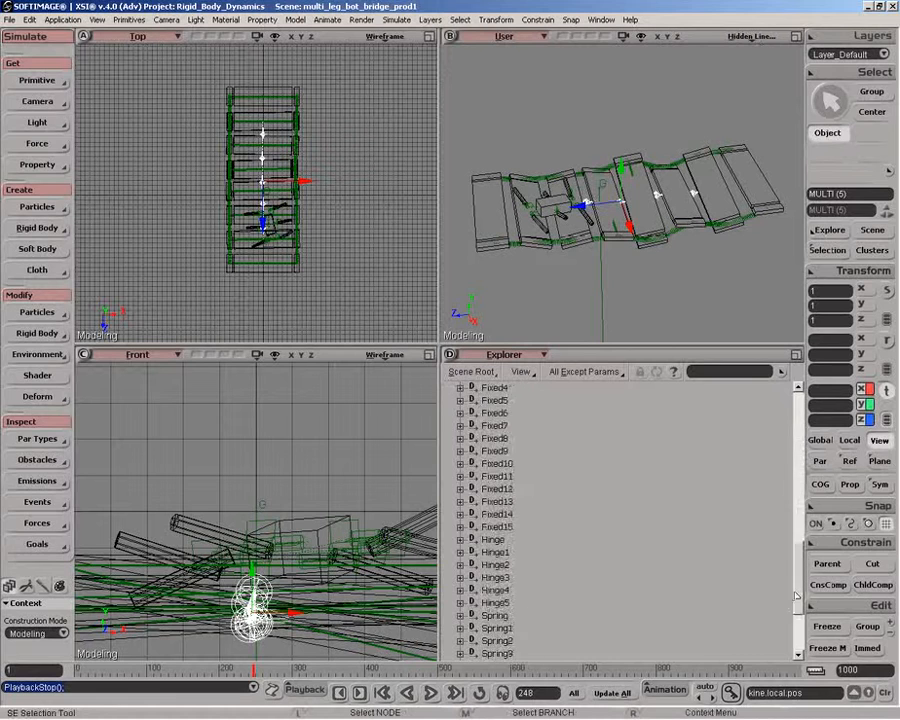
left_click(495, 489)
left_click(500, 654, "shift")
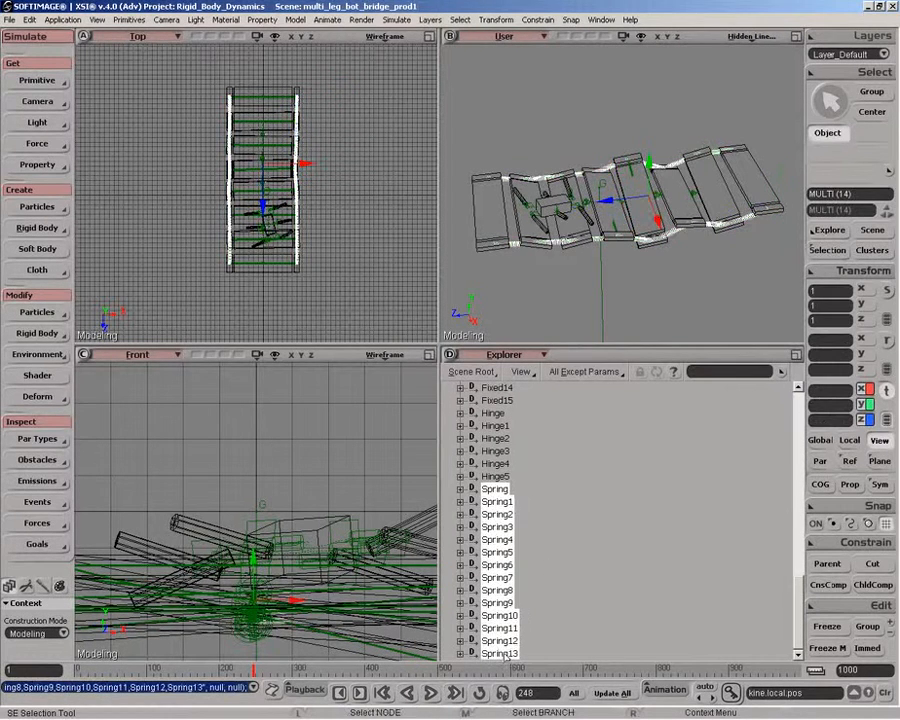
key("Return")
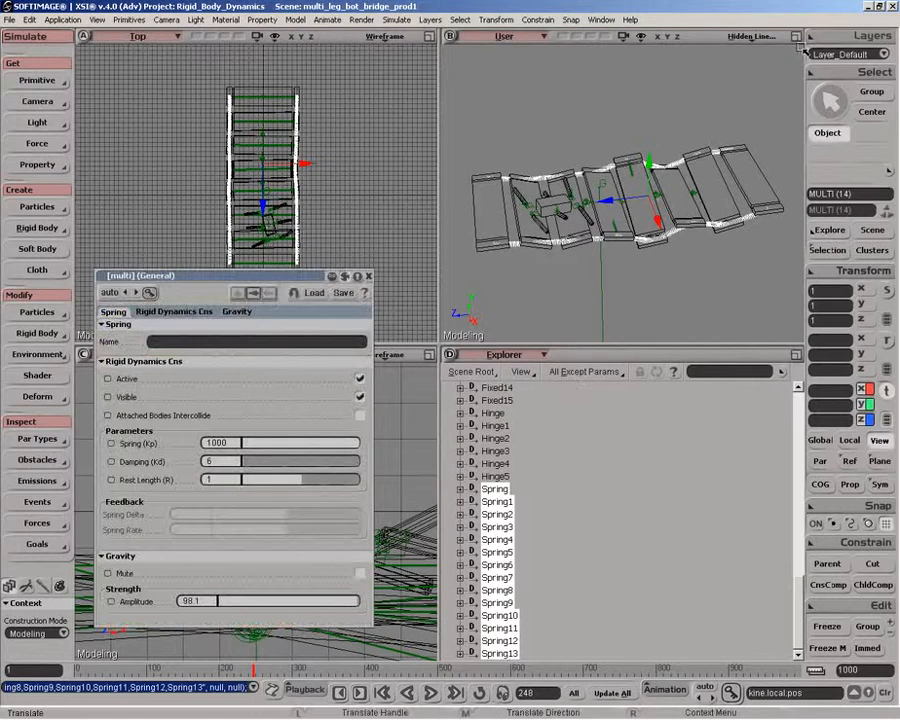
left_click(796, 37)
left_click_drag(316, 272, 307, 119)
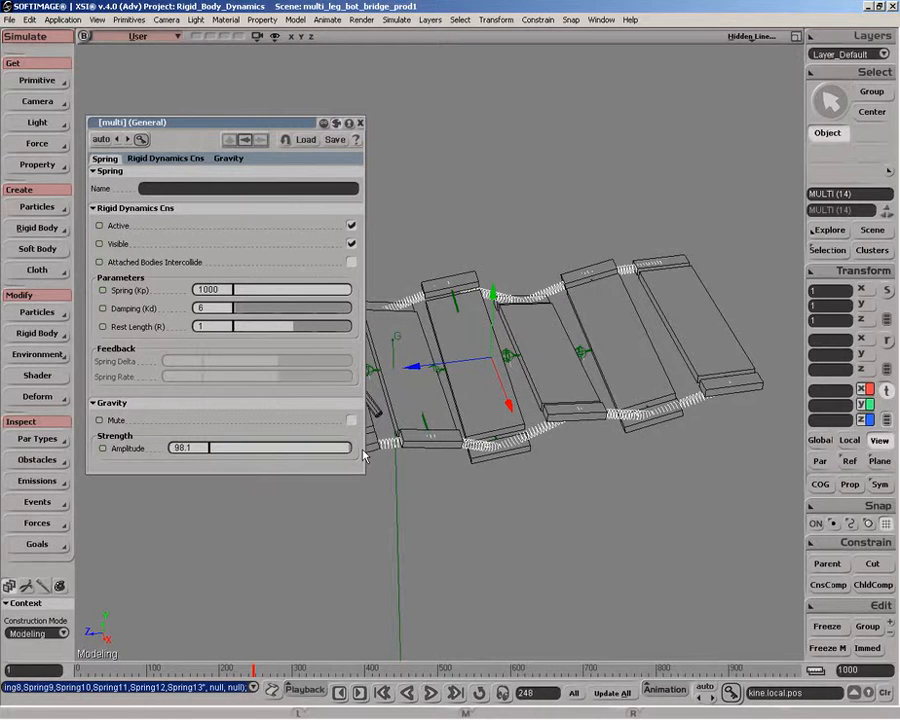
double_click(208, 308)
type("20")
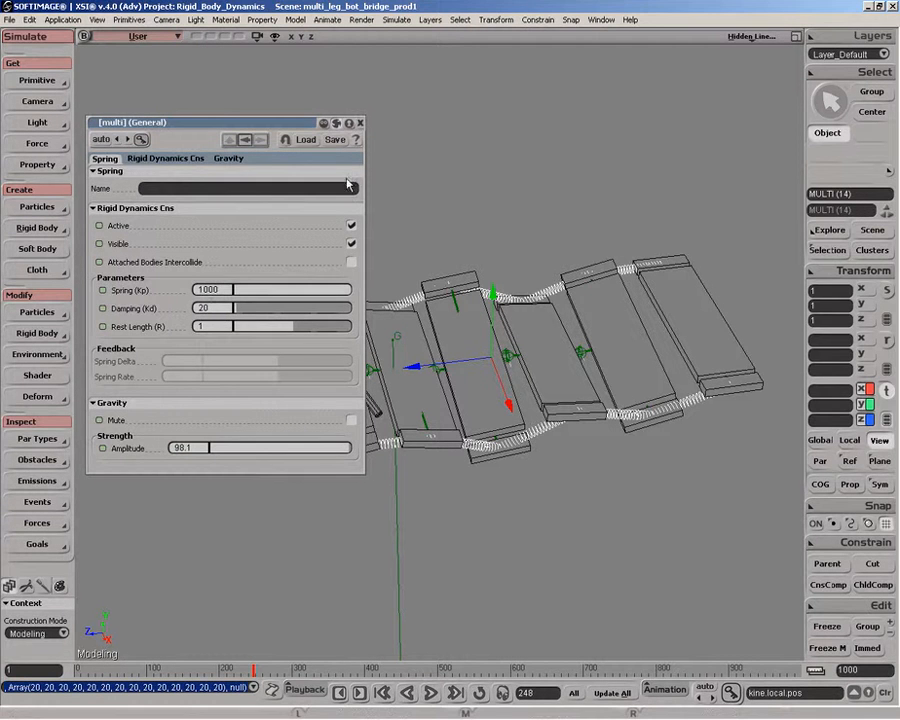
left_click(360, 122)
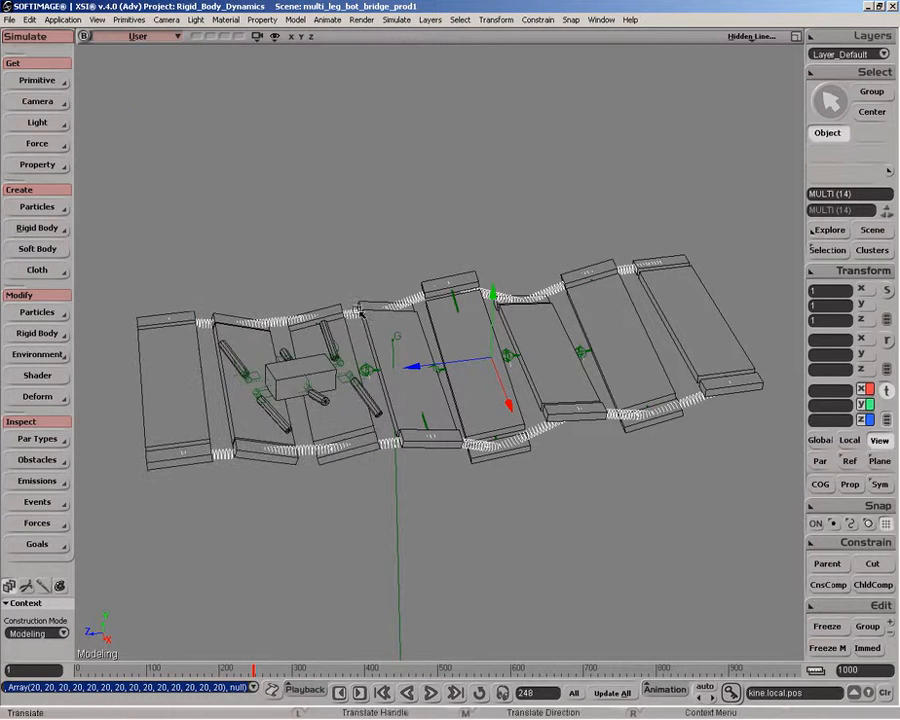
Step: Play the simulation with the more heavily damped springs, stop it and return to frame 1
left_click(431, 693)
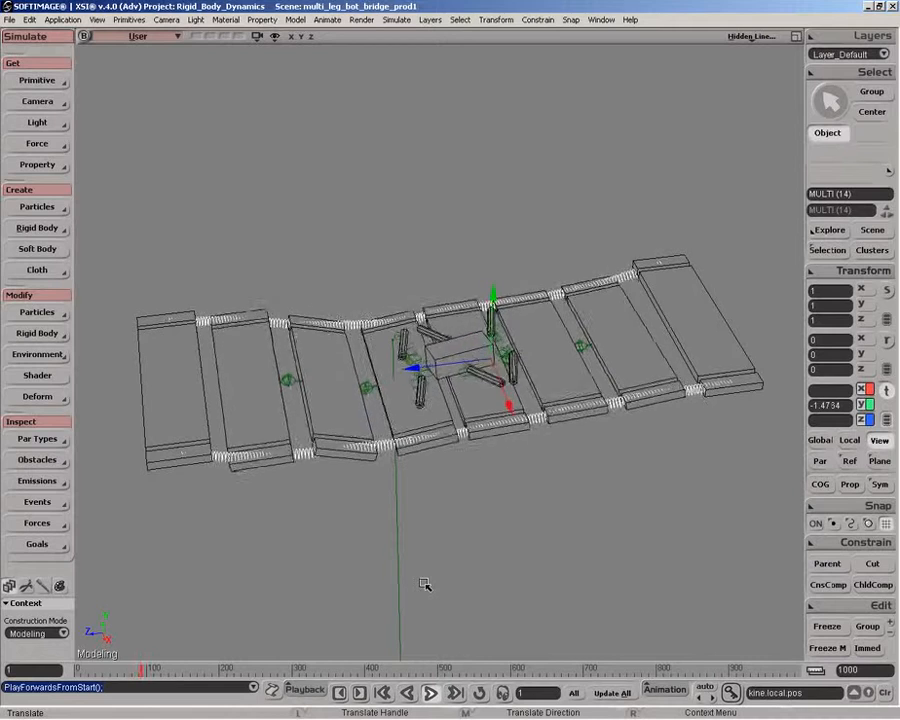
left_click(431, 693)
left_click_drag(99, 668, 36, 668)
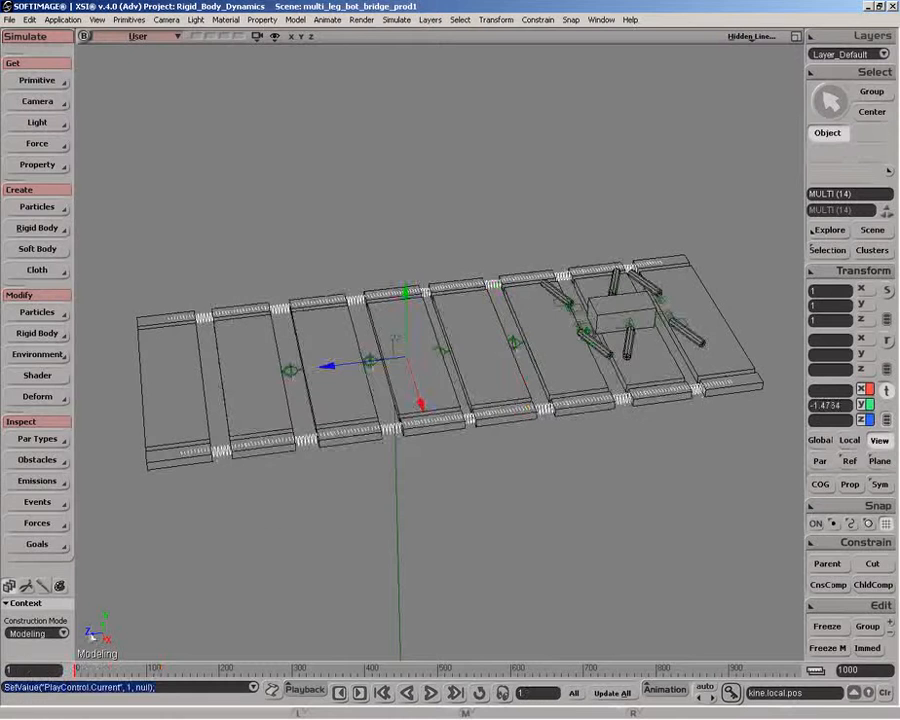
Step: Duplicate the whole multi-legged robot with its hinges, leaving the gravity force out of the selection
left_click(796, 37)
key("space")
left_click_drag(92, 452, 378, 536)
key("v")
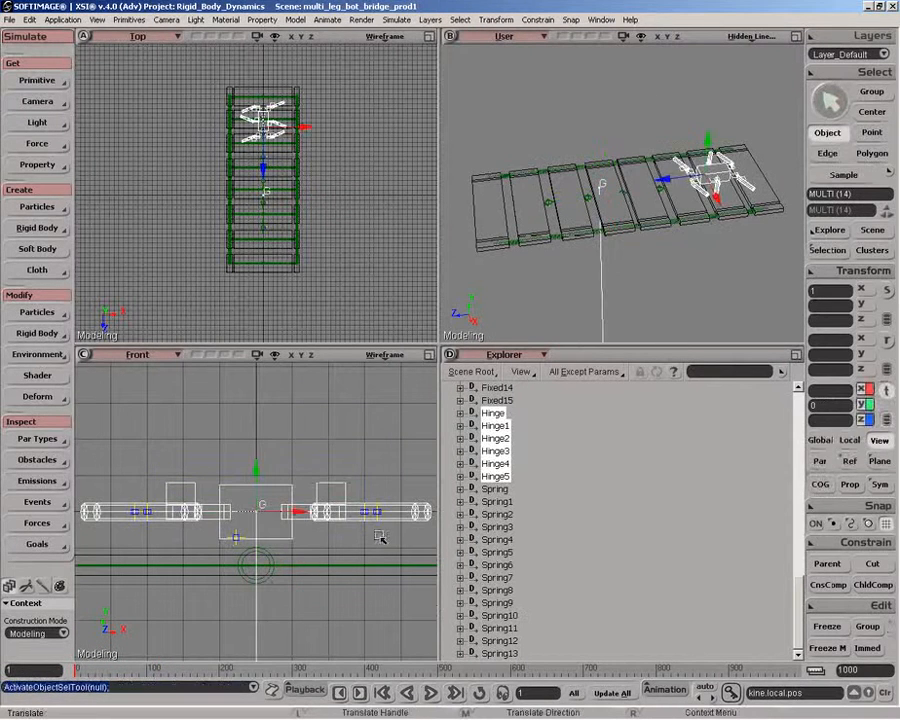
key("space")
left_click(256, 604, "ctrl")
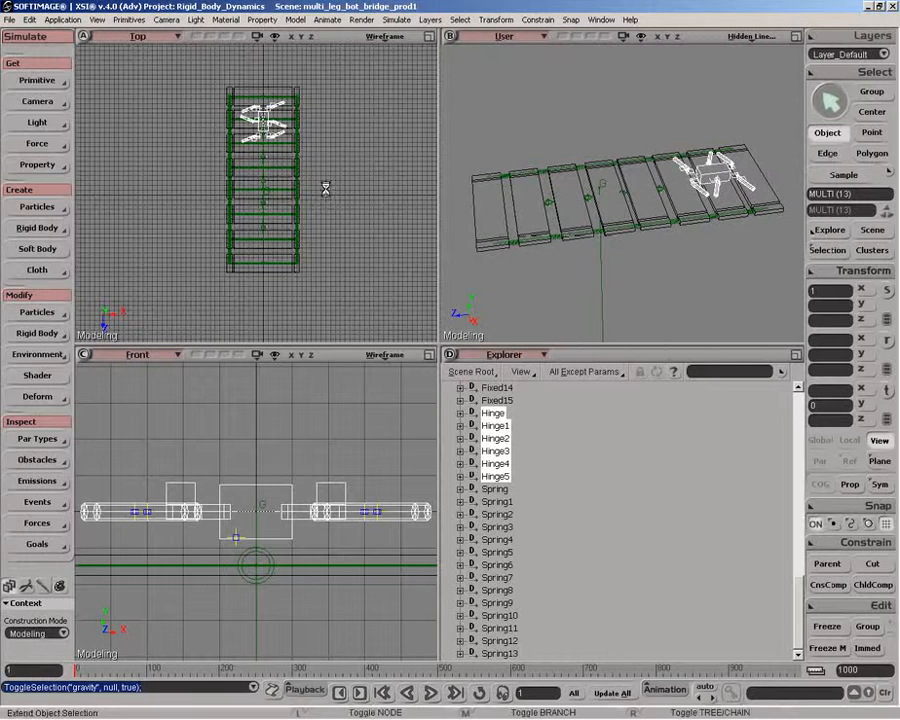
key("ctrl+d")
Step: Rotate the duplicated robot about its common centre in View mode so that it faces the opposite way
left_click(884, 367)
left_click(817, 486)
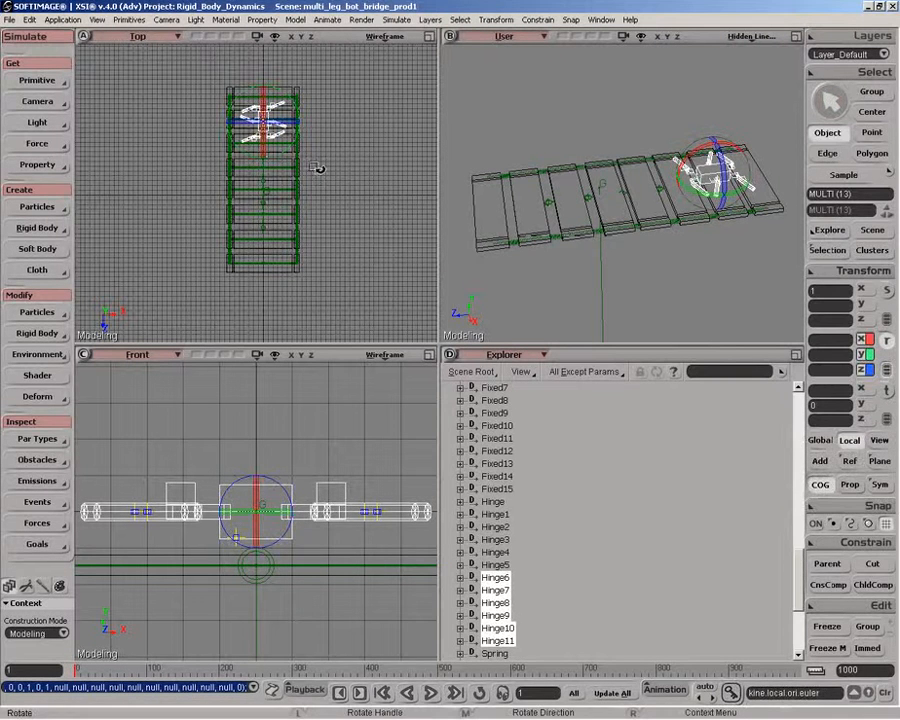
left_click_drag(285, 157, 316, 138)
key("ctrl+z")
left_click(879, 440)
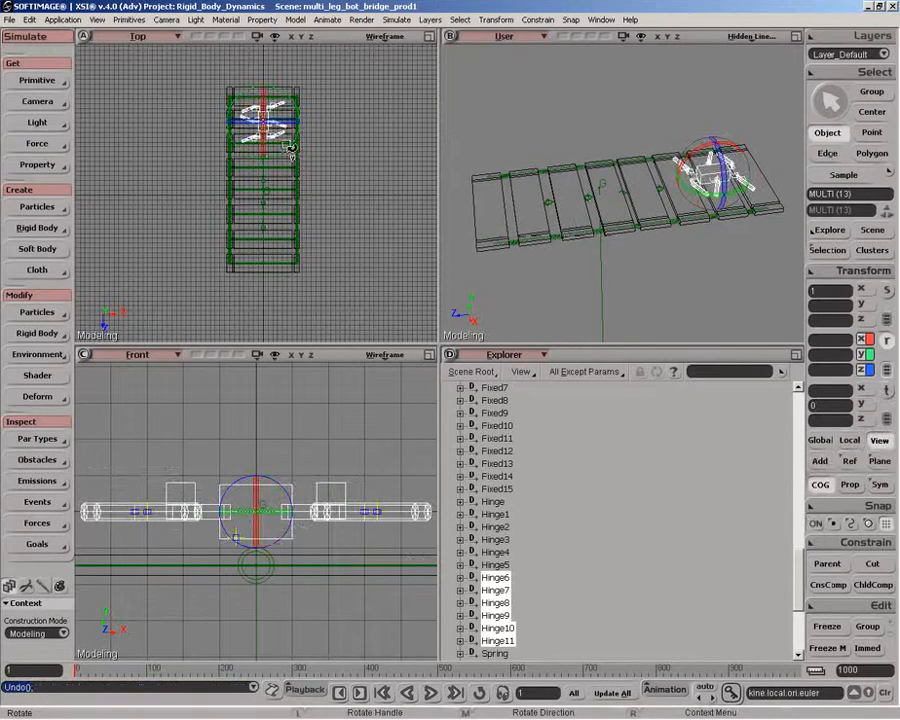
left_click_drag(281, 160, 364, 45)
left_click_drag(289, 156, 340, 140)
Step: Move the duplicated robot along the bridge to the opposite end and set its initial state
left_click(886, 391)
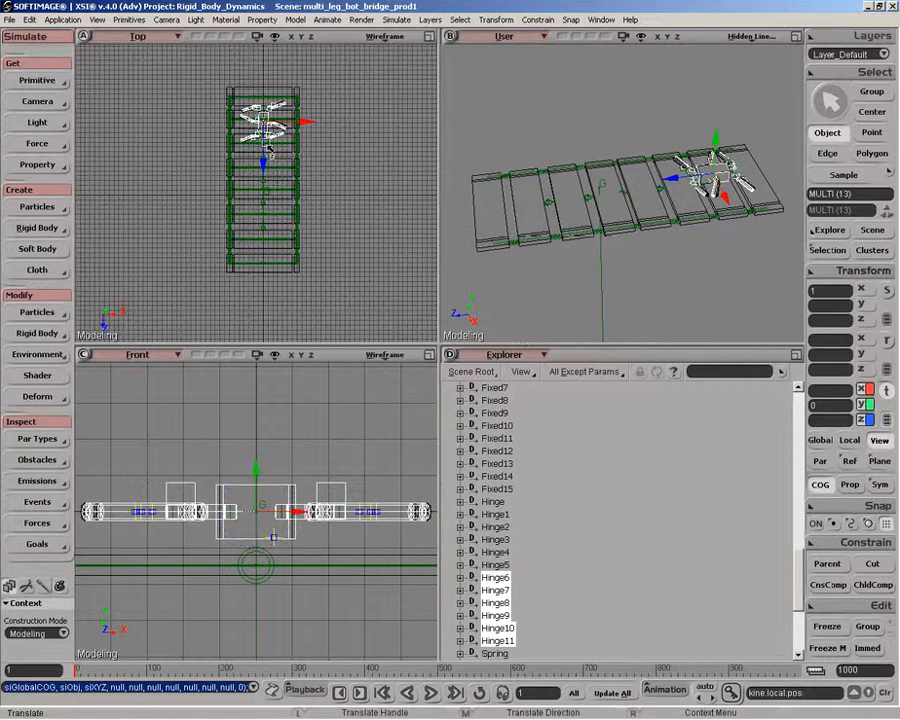
left_click_drag(268, 254, 262, 281)
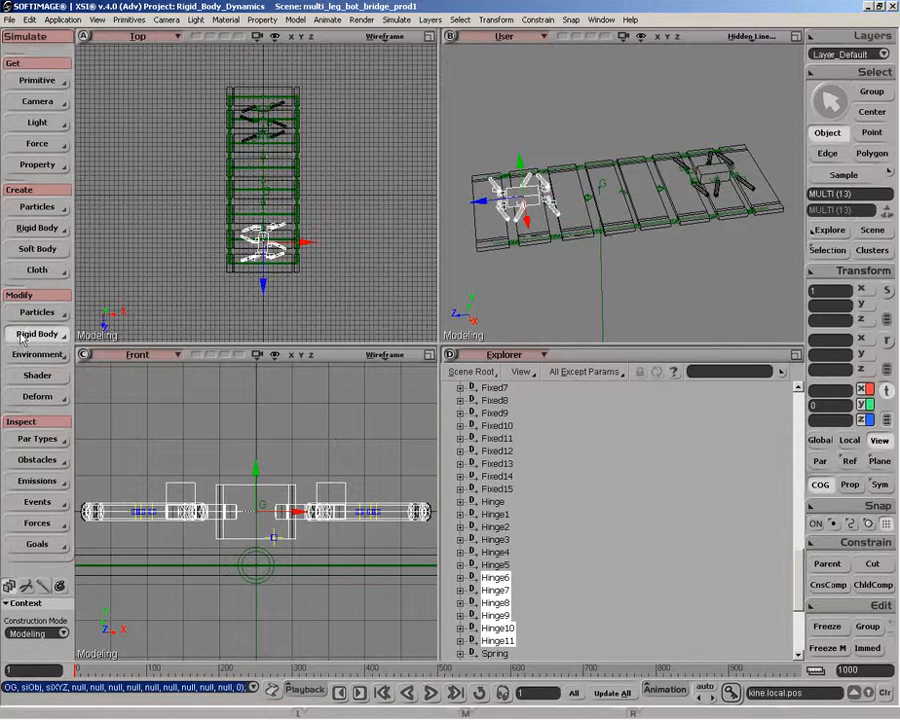
left_click(22, 336)
left_click(94, 352)
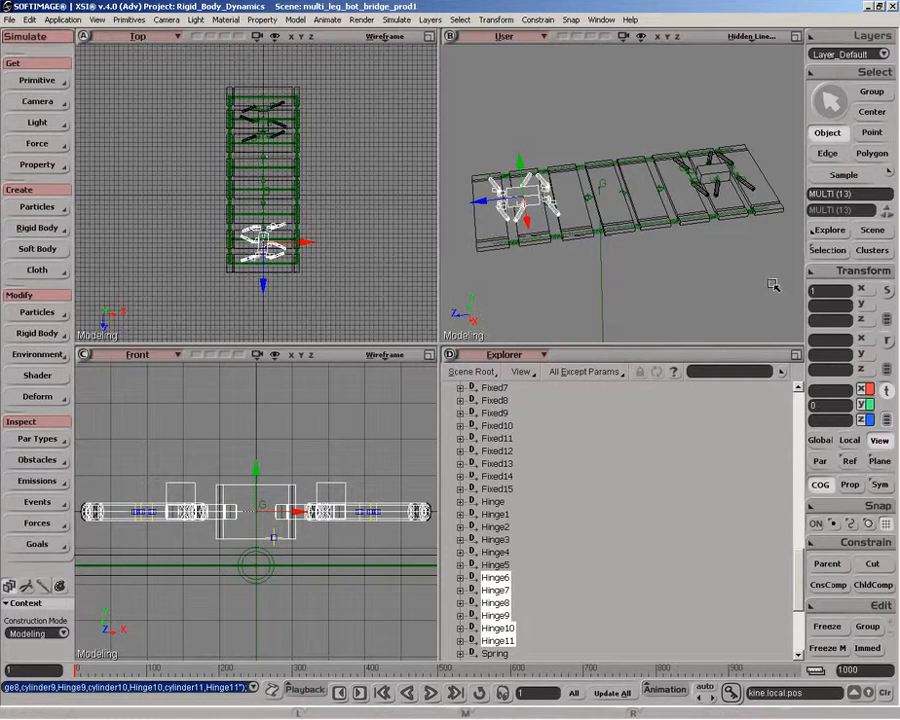
Step: Play the simulation with both robots on the bridge in the full-size User view and clear the selection
left_click(796, 37)
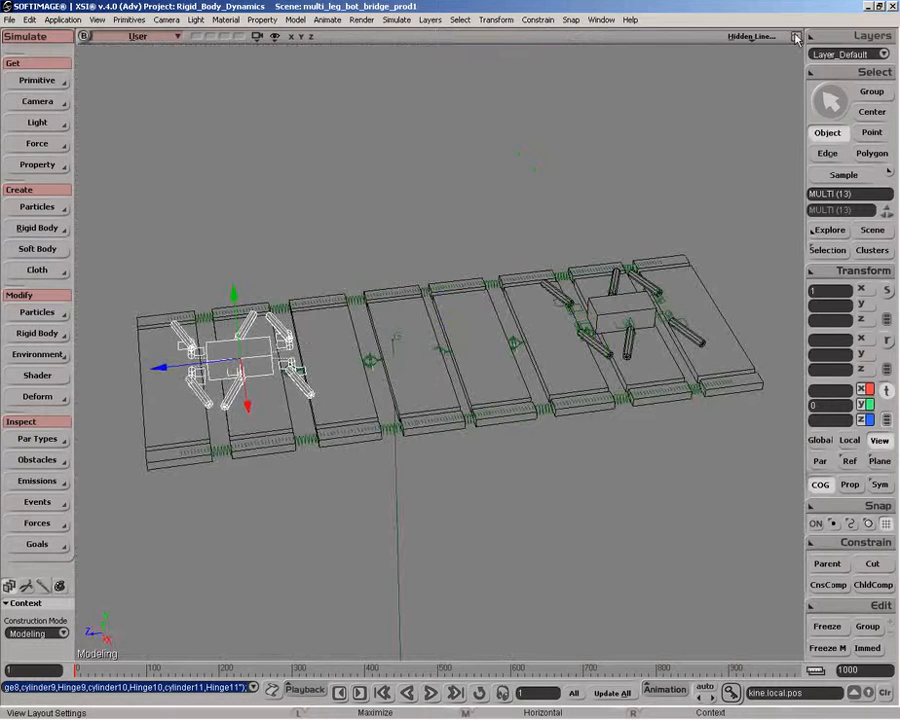
left_click(429, 693)
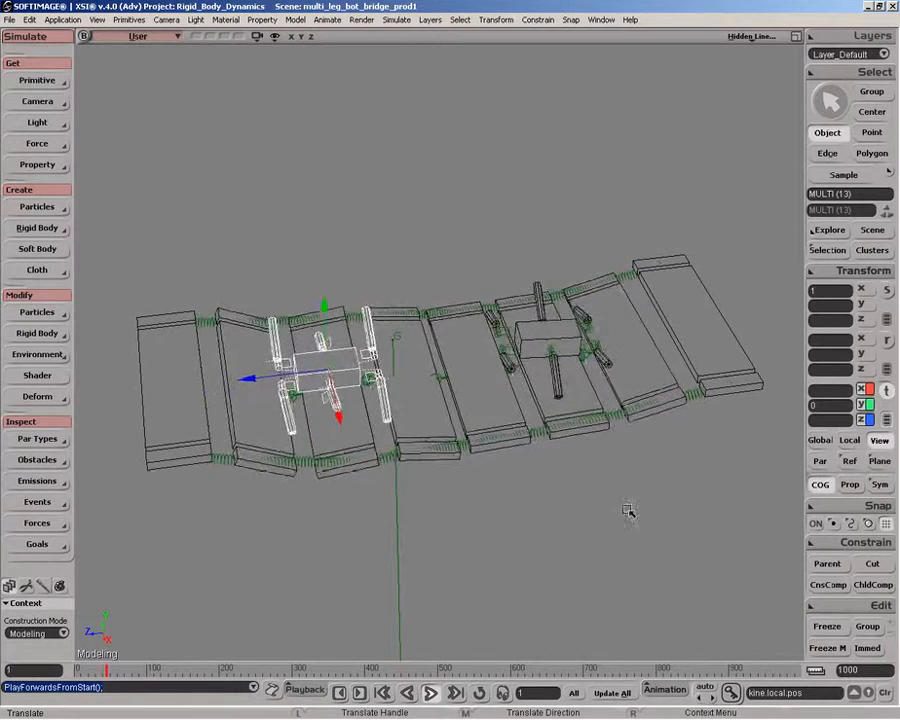
key("space")
left_click(526, 534)
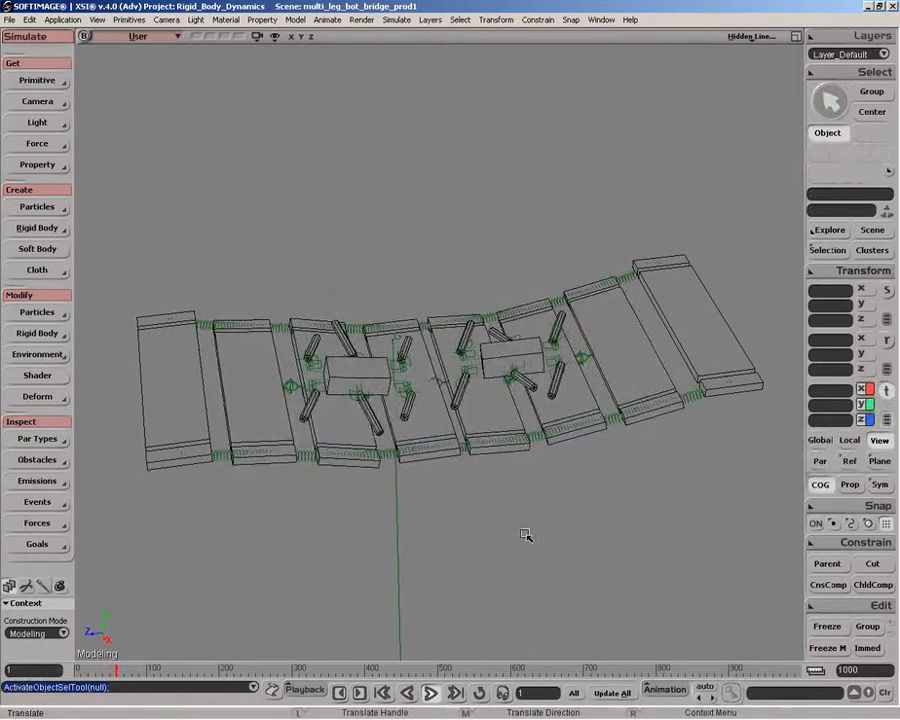